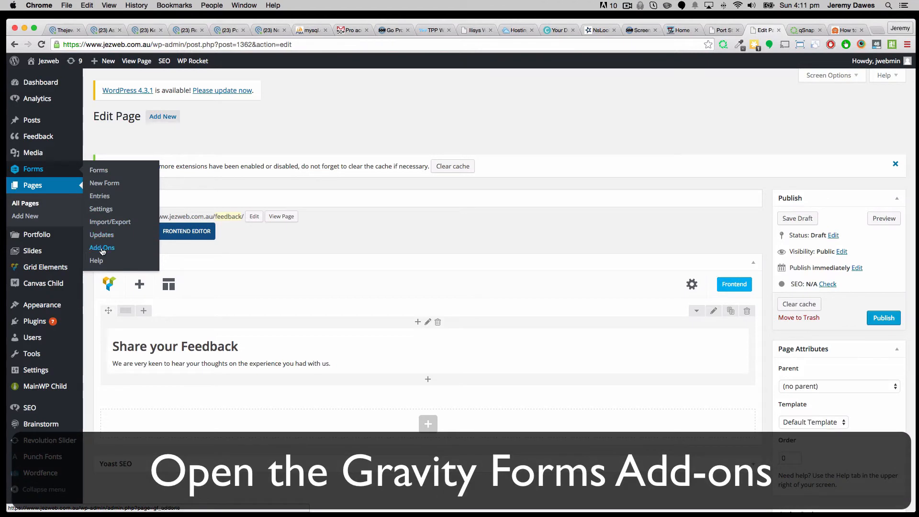
Locate the Survey Add-On on the Gravity Forms Add-Ons page.
{"action": "left_click", "coordinate": [101, 248]}
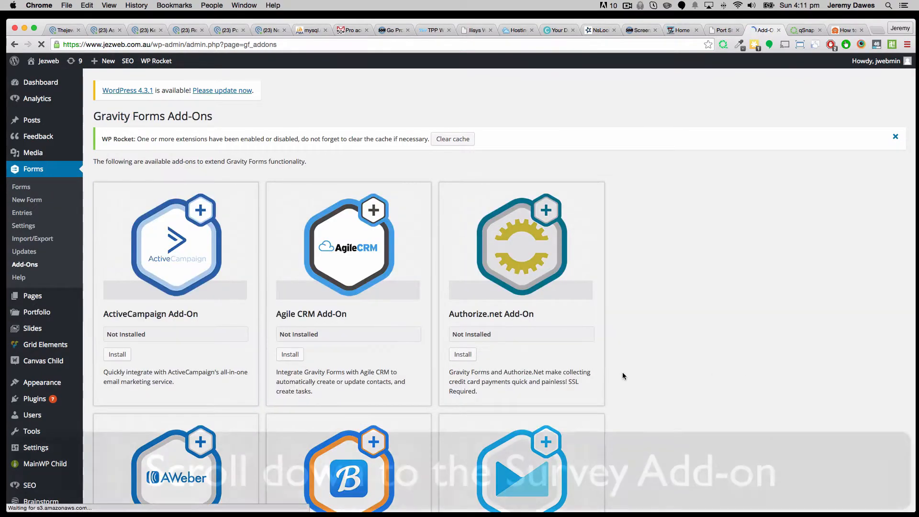
{"action": "scroll", "coordinate": [622, 372], "scroll_direction": "down", "scroll_amount": 5}
{"action": "scroll", "coordinate": [623, 373], "scroll_direction": "down", "scroll_amount": 5}
{"action": "scroll", "coordinate": [623, 373], "scroll_direction": "down", "scroll_amount": 4}
{"action": "scroll", "coordinate": [623, 372], "scroll_direction": "down", "scroll_amount": 4}
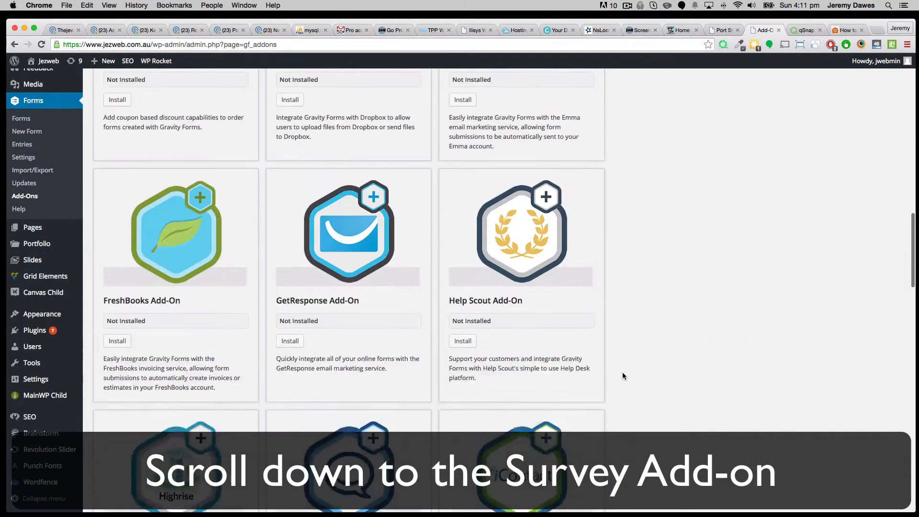
{"action": "scroll", "coordinate": [623, 372], "scroll_direction": "down", "scroll_amount": 3}
{"action": "scroll", "coordinate": [623, 372], "scroll_direction": "down", "scroll_amount": 3}
{"action": "scroll", "coordinate": [623, 372], "scroll_direction": "down", "scroll_amount": 4}
{"action": "scroll", "coordinate": [623, 372], "scroll_direction": "down", "scroll_amount": 4}
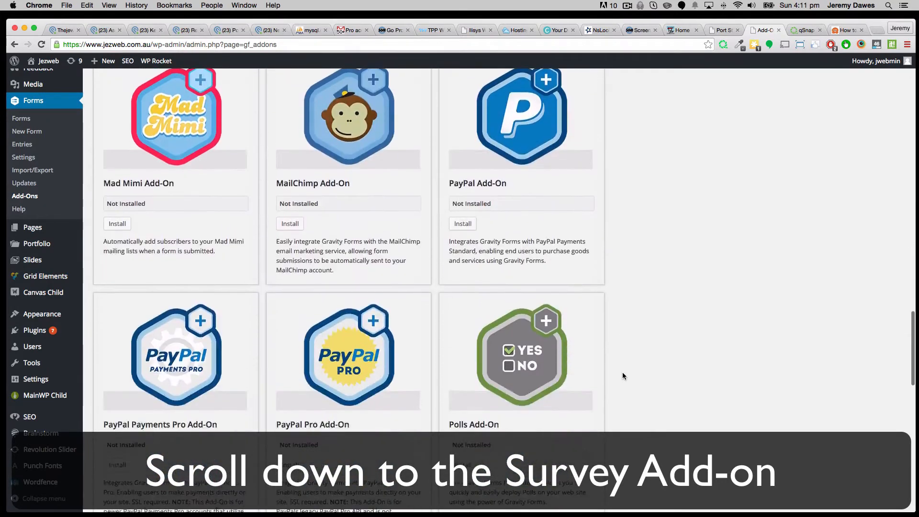
{"action": "scroll", "coordinate": [623, 373], "scroll_direction": "down", "scroll_amount": 4}
{"action": "scroll", "coordinate": [623, 372], "scroll_direction": "down", "scroll_amount": 3}
{"action": "scroll", "coordinate": [623, 373], "scroll_direction": "down", "scroll_amount": 4}
{"action": "scroll", "coordinate": [623, 372], "scroll_direction": "down", "scroll_amount": 1}
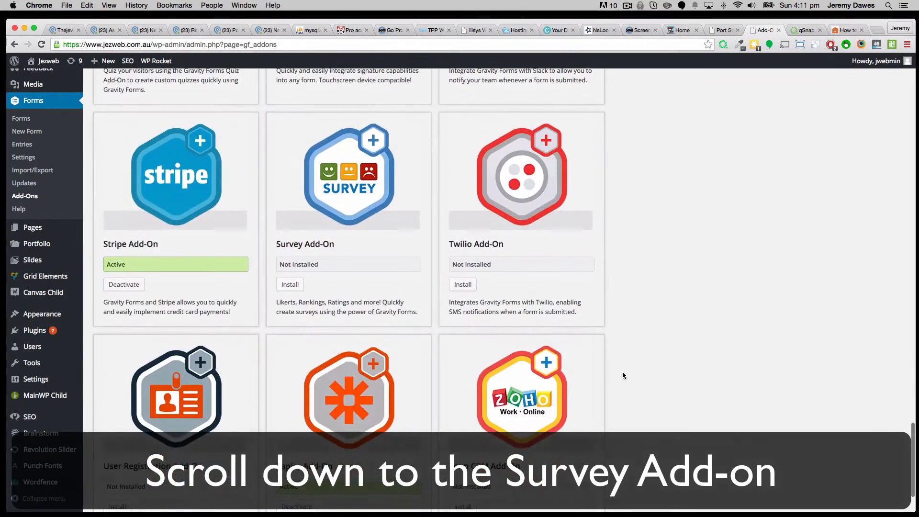
{"action": "left_click_drag", "start_coordinate": [369, 302], "coordinate": [282, 301]}
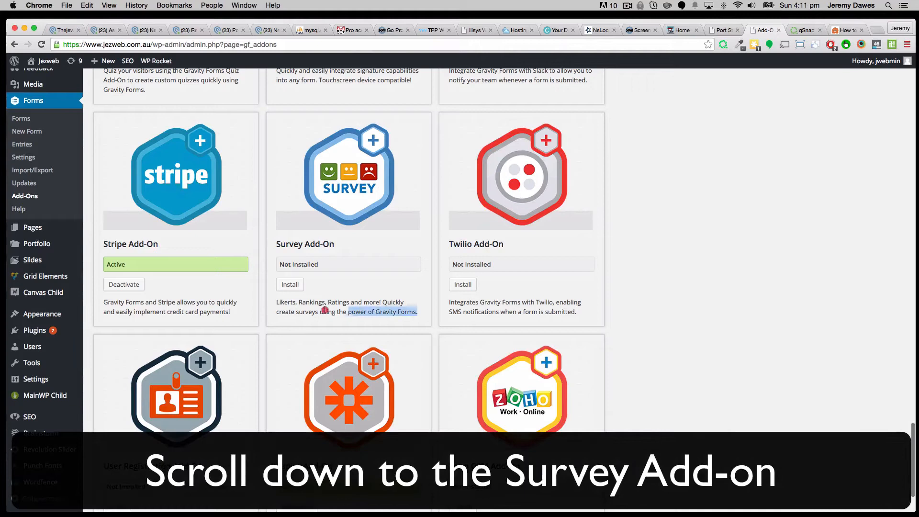
Install the Survey Add-On 2.5 and activate it as a WordPress plugin.
{"action": "left_click", "coordinate": [289, 285]}
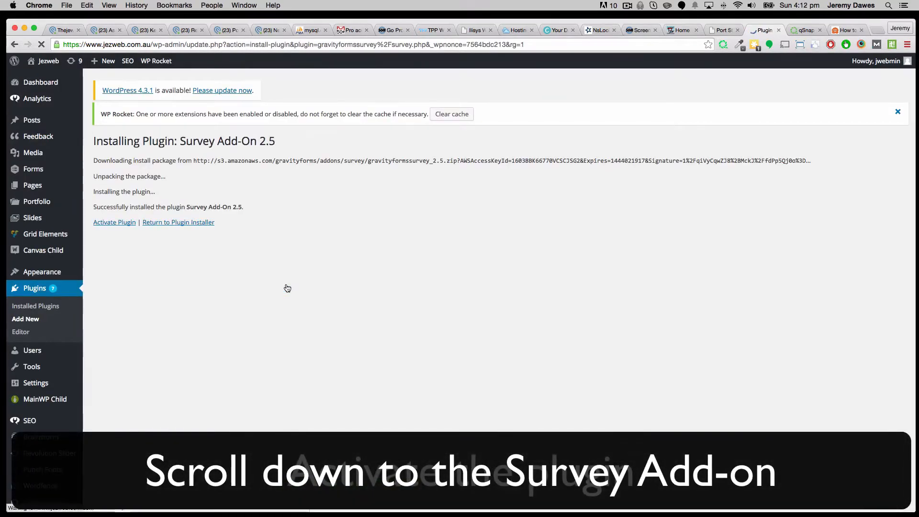
{"action": "left_click", "coordinate": [110, 224]}
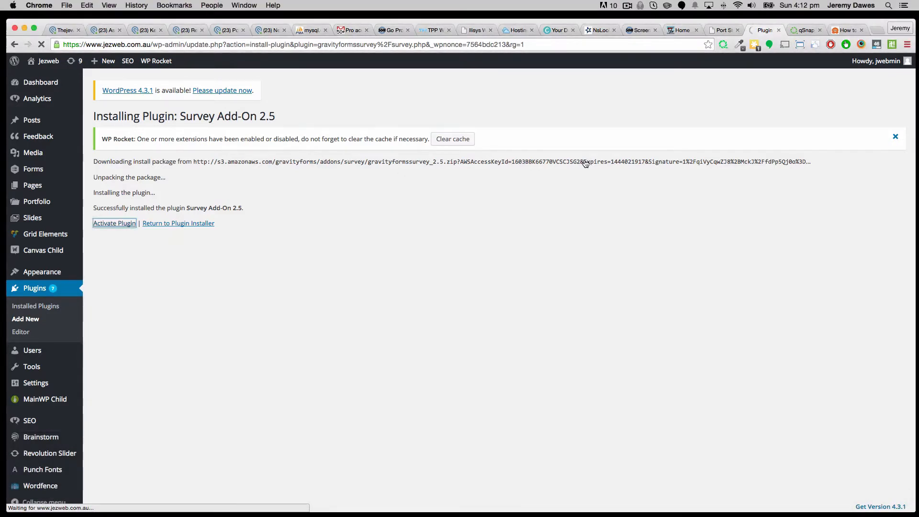
{"action": "mouse_move", "coordinate": [33, 169]}
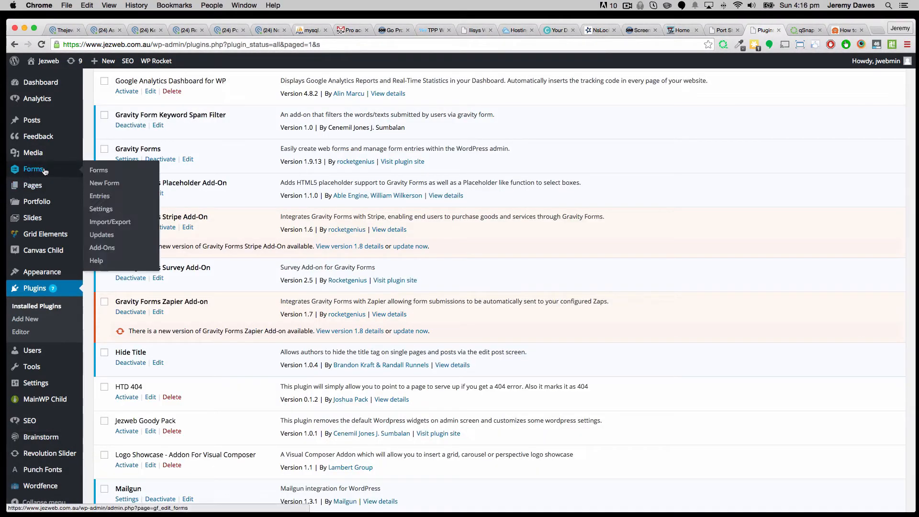
Create a new Gravity Forms form titled 'Feedback' and open its editor.
{"action": "left_click", "coordinate": [130, 186]}
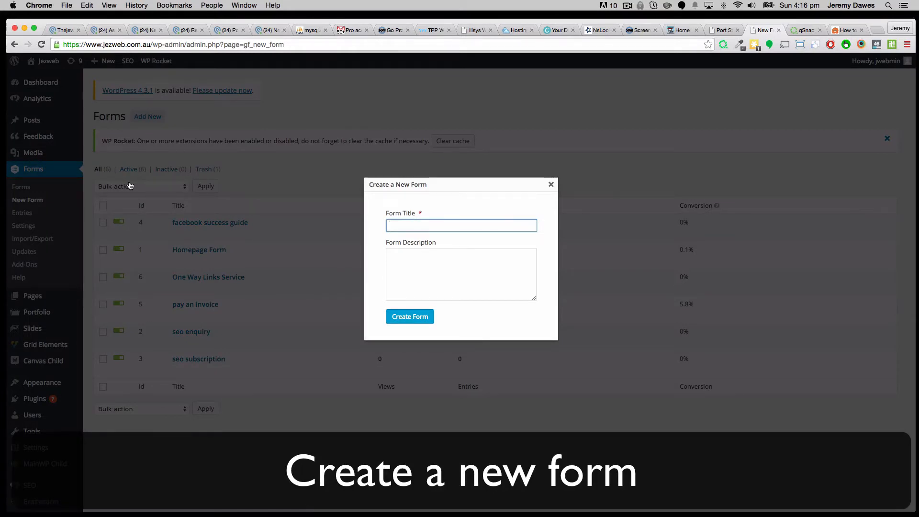
{"action": "type", "text": "Feedback"}
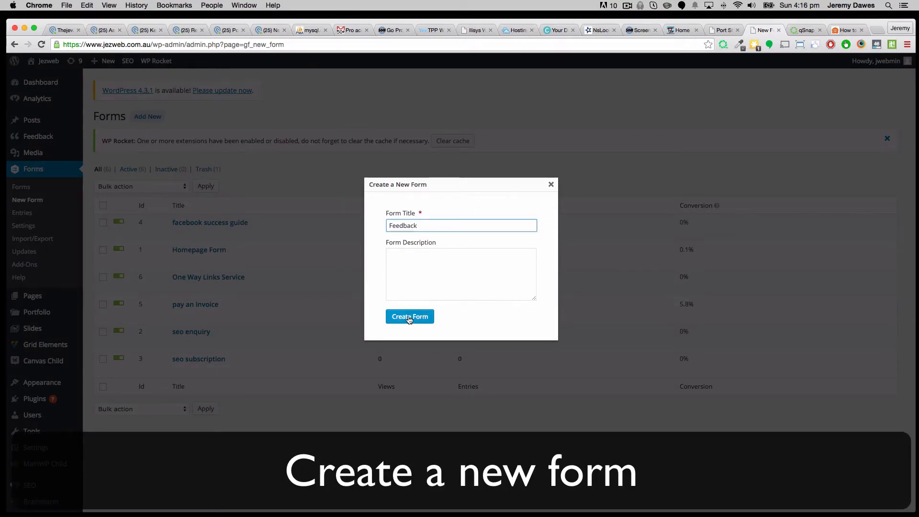
{"action": "left_click", "coordinate": [409, 318]}
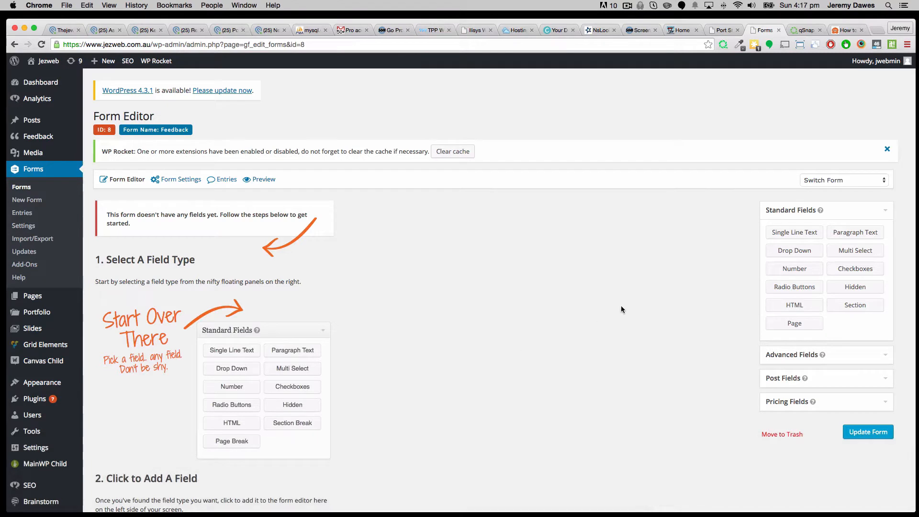
Add Name and Email fields from Advanced Fields to the Feedback form.
{"action": "left_click", "coordinate": [817, 354]}
{"action": "left_click", "coordinate": [798, 256]}
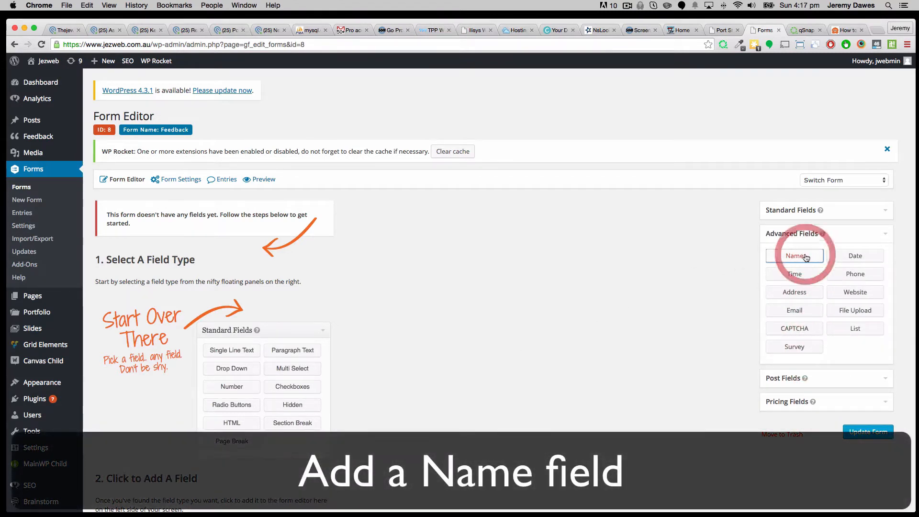
{"action": "left_click", "coordinate": [796, 311]}
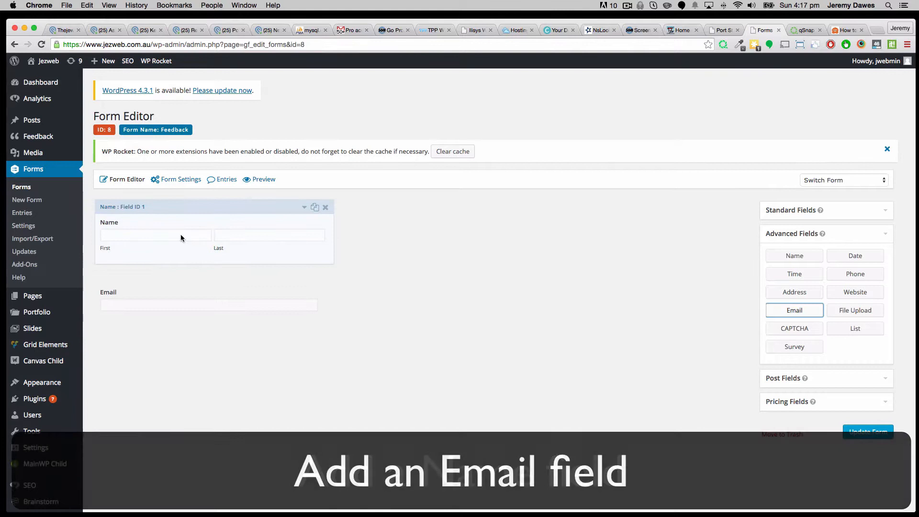
Make both the Name and Email fields required under Rules.
{"action": "left_click", "coordinate": [190, 242]}
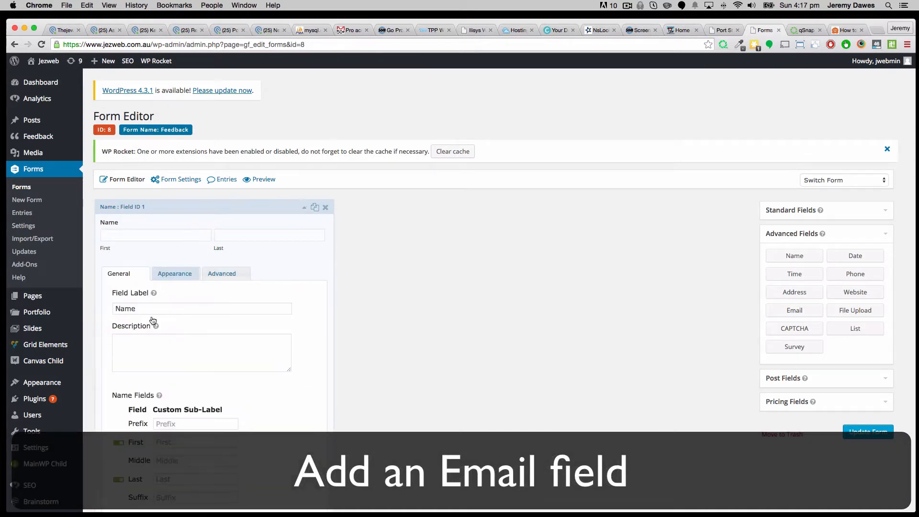
{"action": "scroll", "coordinate": [152, 376], "scroll_direction": "down", "scroll_amount": 3}
{"action": "scroll", "coordinate": [152, 376], "scroll_direction": "down", "scroll_amount": 2}
{"action": "scroll", "coordinate": [152, 376], "scroll_direction": "down", "scroll_amount": 2}
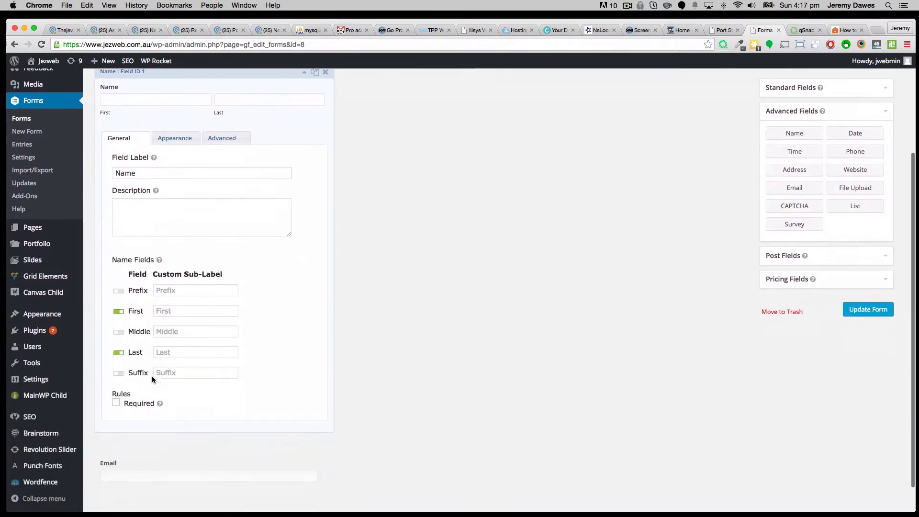
{"action": "left_click", "coordinate": [116, 373]}
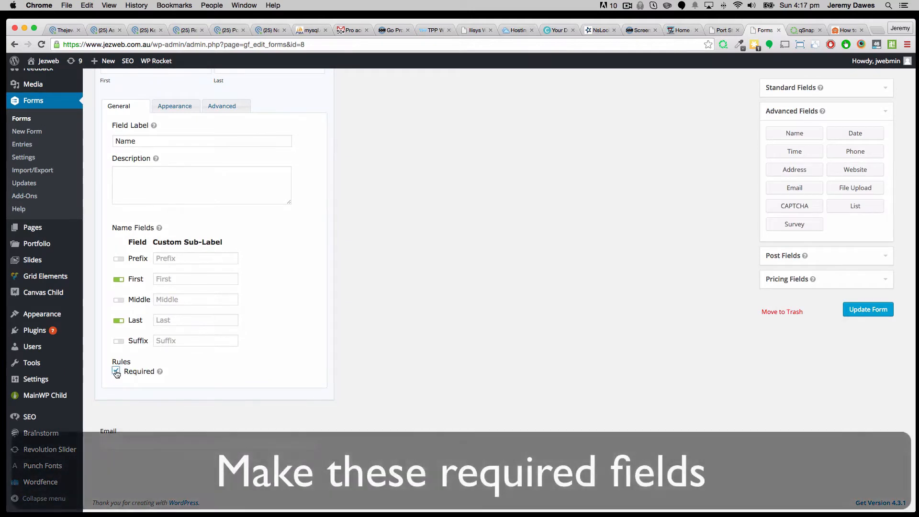
{"action": "left_click", "coordinate": [150, 439]}
{"action": "scroll", "coordinate": [150, 439], "scroll_direction": "up", "scroll_amount": 2}
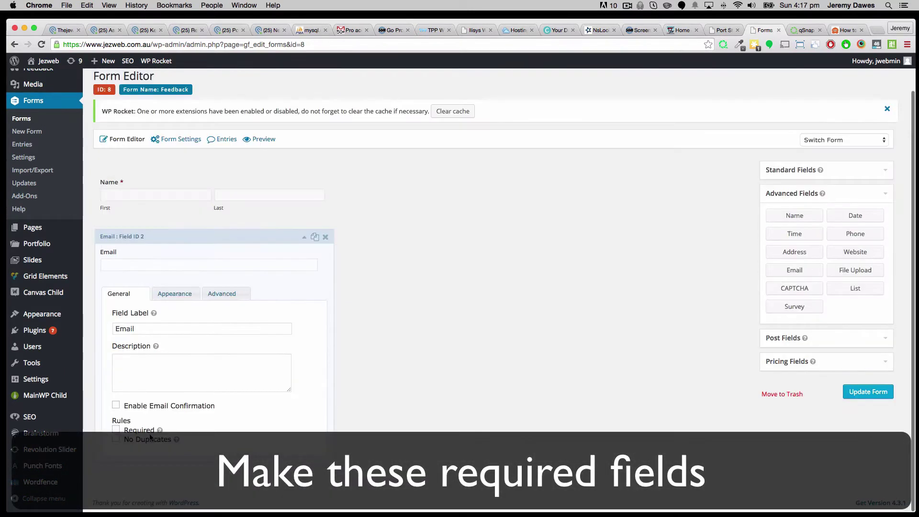
{"action": "left_click", "coordinate": [117, 432]}
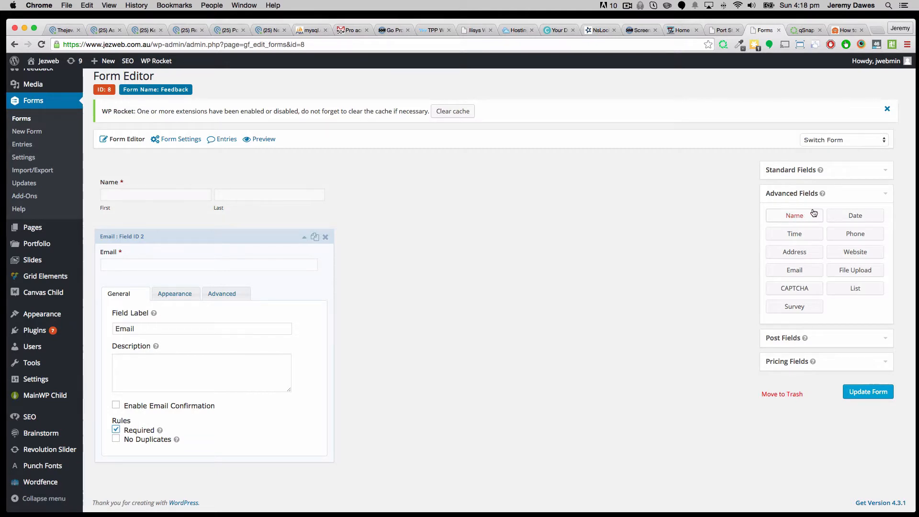
{"action": "left_click", "coordinate": [834, 172]}
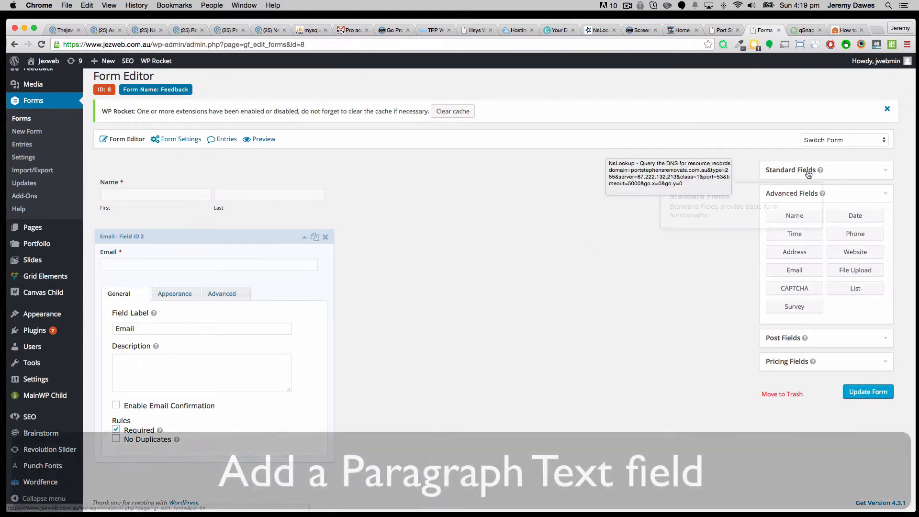
Add a Paragraph Text field below Email and label it 'Comments'.
{"action": "left_click", "coordinate": [844, 174]}
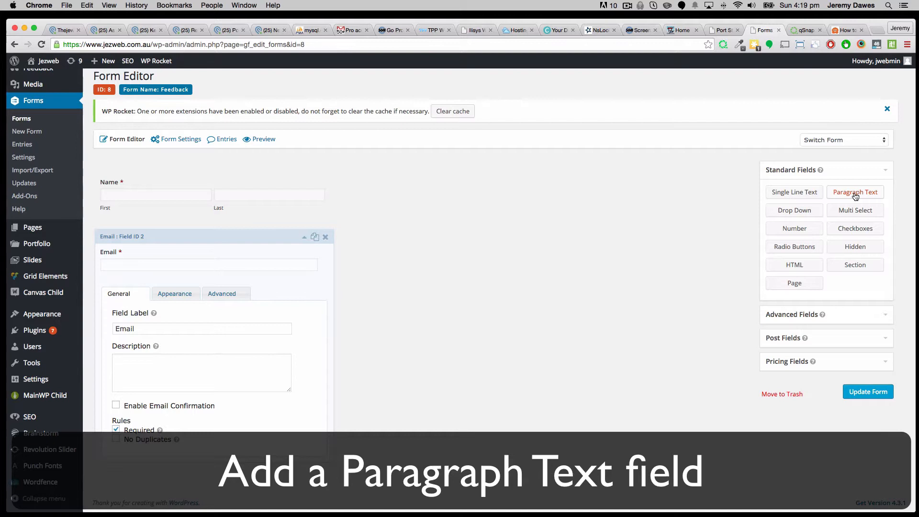
{"action": "left_click", "coordinate": [856, 194]}
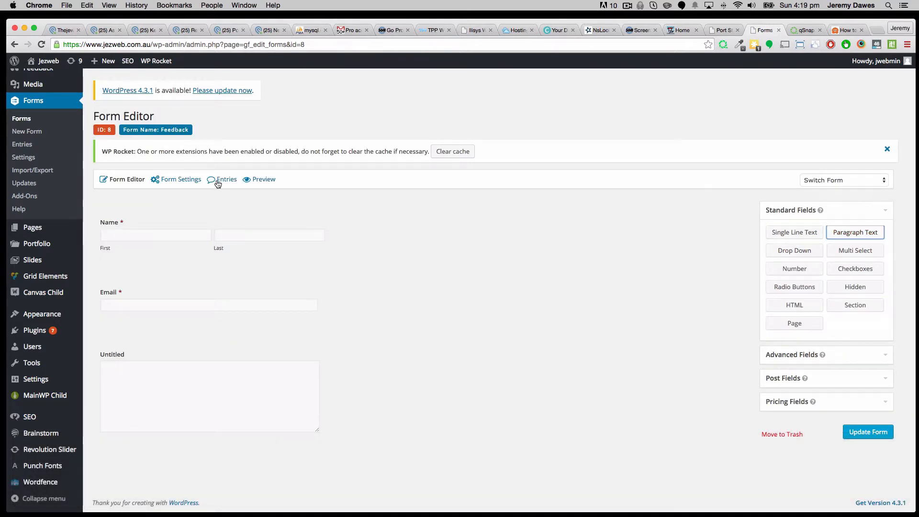
{"action": "left_click", "coordinate": [208, 356]}
{"action": "scroll", "coordinate": [210, 350], "scroll_direction": "down", "scroll_amount": 5}
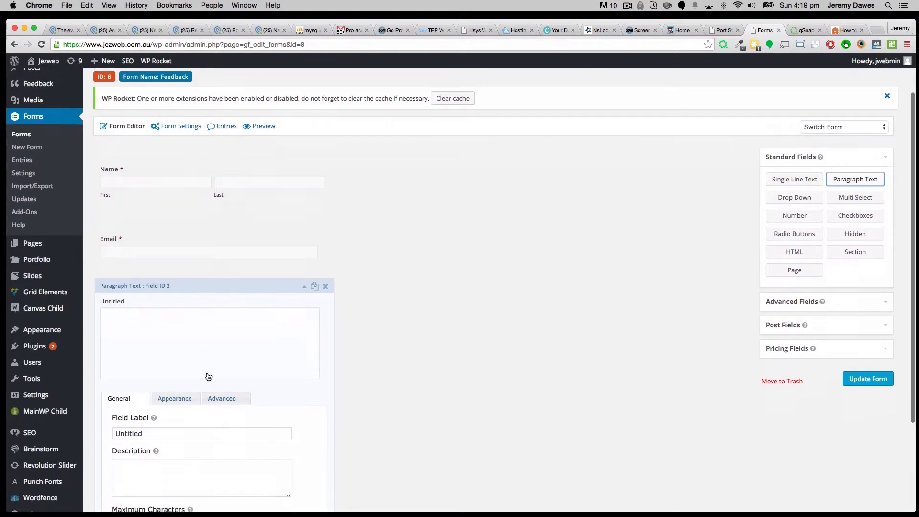
{"action": "double_click", "coordinate": [186, 323]}
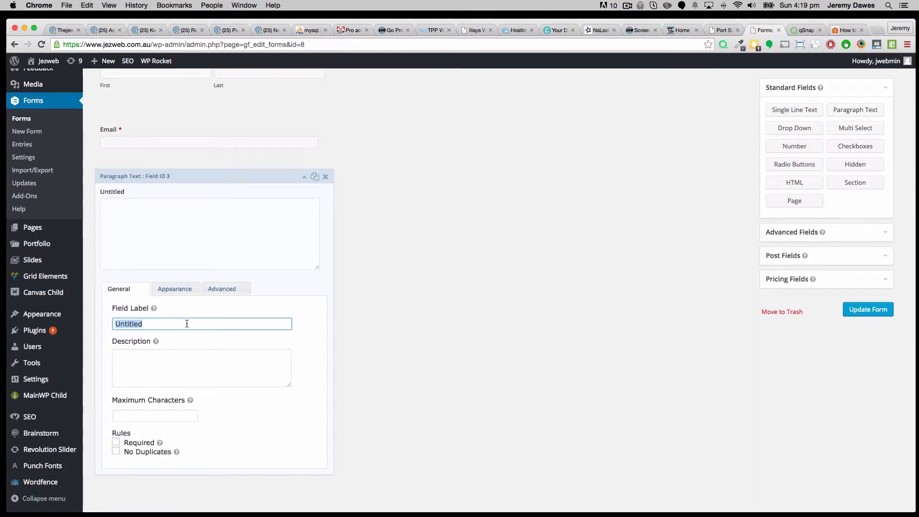
{"action": "type", "text": "Comme"}
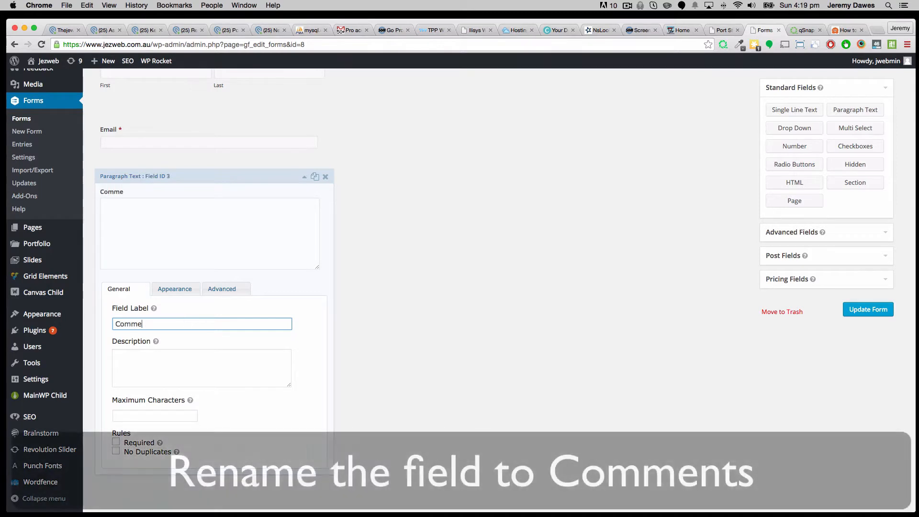
{"action": "type", "text": "nts"}
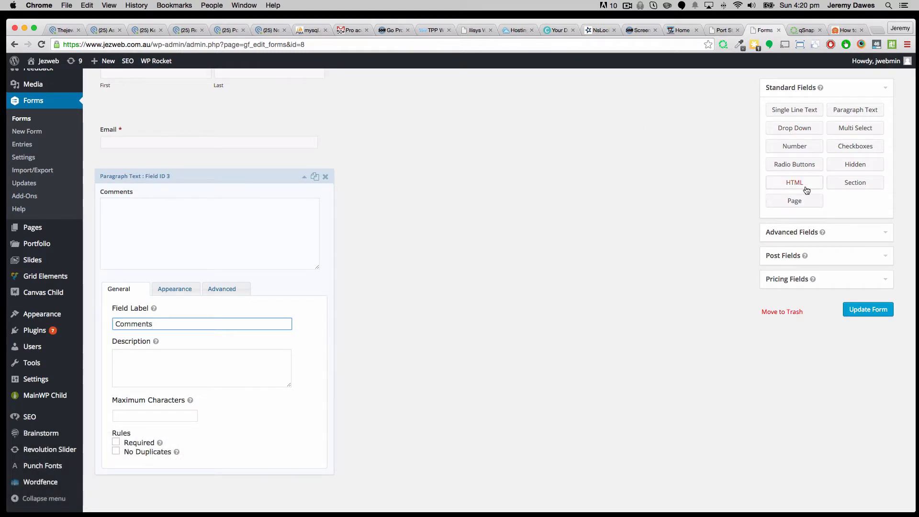
{"action": "left_click", "coordinate": [798, 233]}
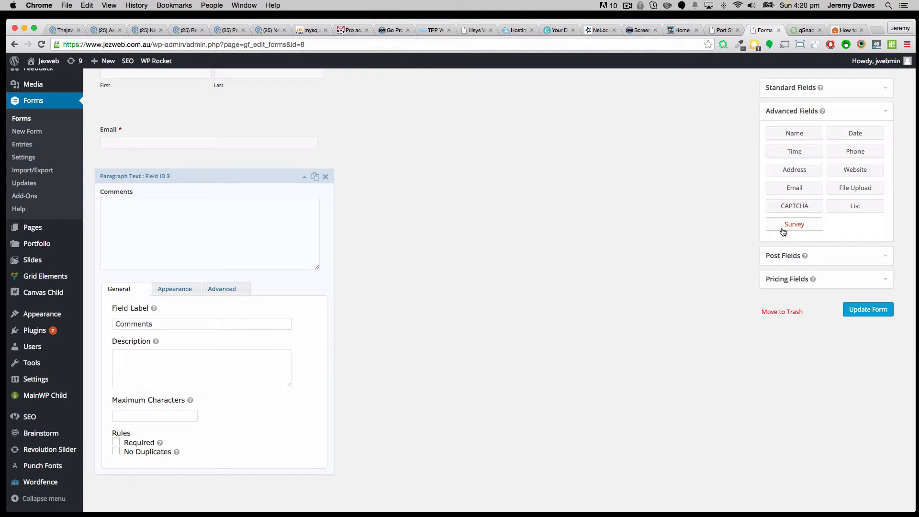
Add a Survey field and select its placeholder question for replacement.
{"action": "left_click", "coordinate": [795, 225]}
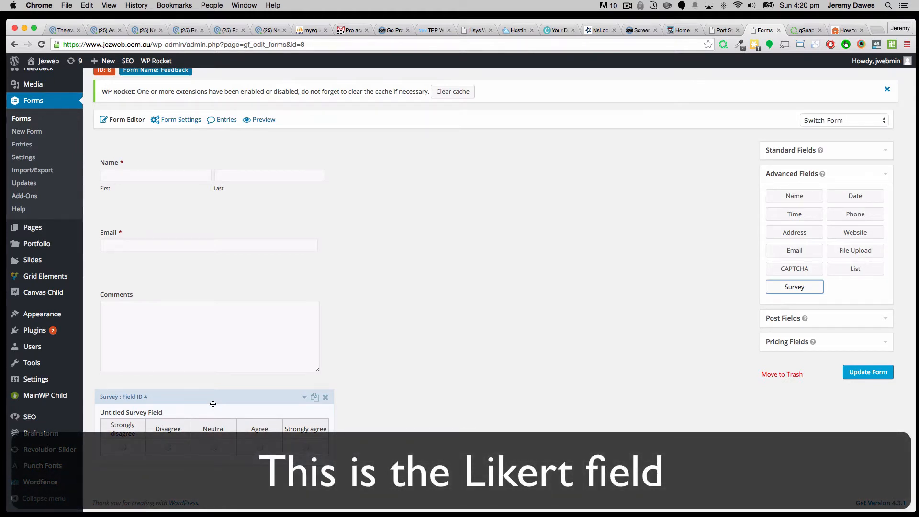
{"action": "left_click", "coordinate": [213, 403]}
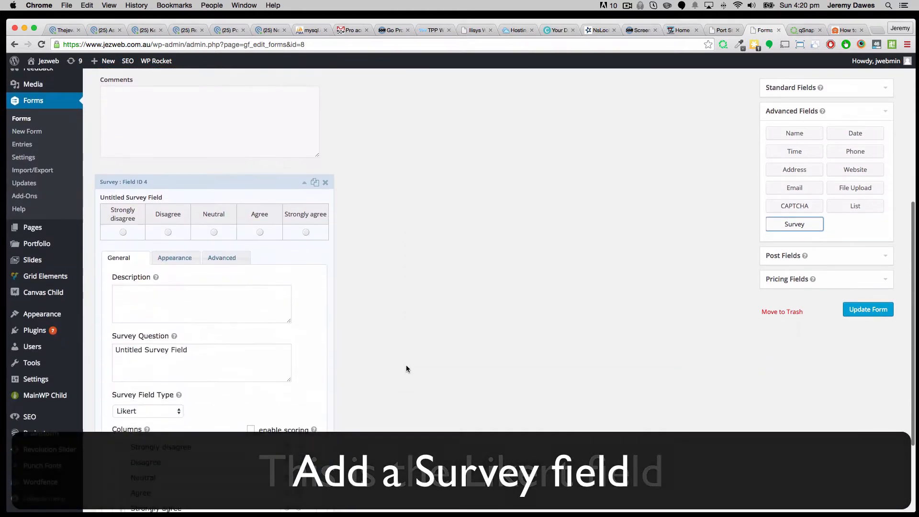
{"action": "scroll", "coordinate": [406, 365], "scroll_direction": "down", "scroll_amount": 3}
{"action": "scroll", "coordinate": [406, 365], "scroll_direction": "up", "scroll_amount": 2}
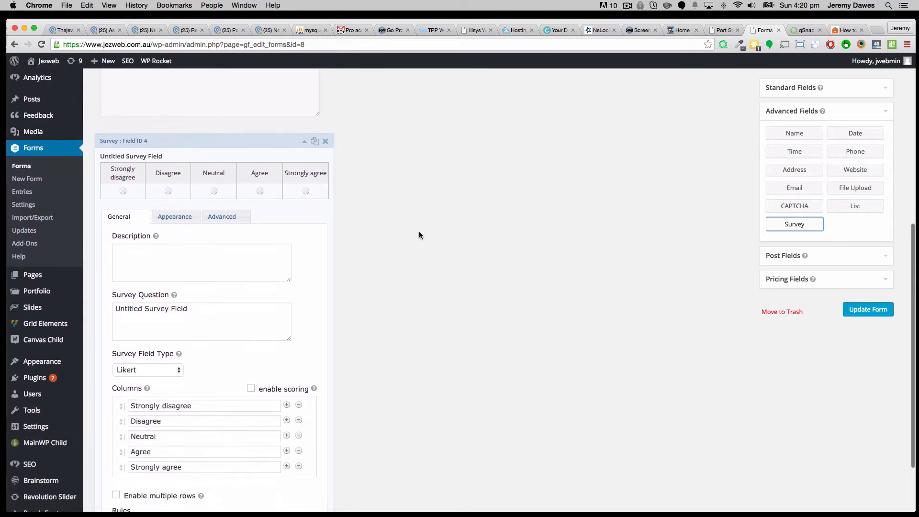
{"action": "left_click", "coordinate": [205, 310]}
{"action": "triple_click", "coordinate": [206, 310]}
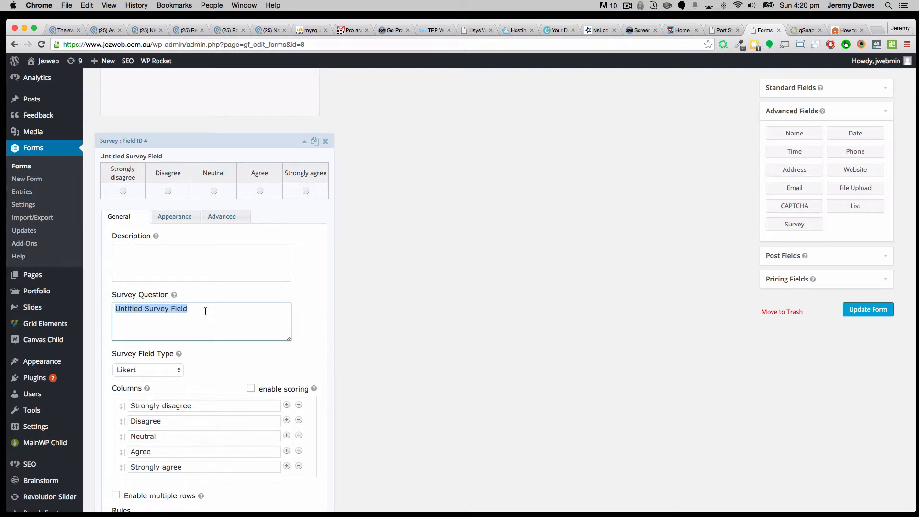
{"action": "type", "text": "I am "}
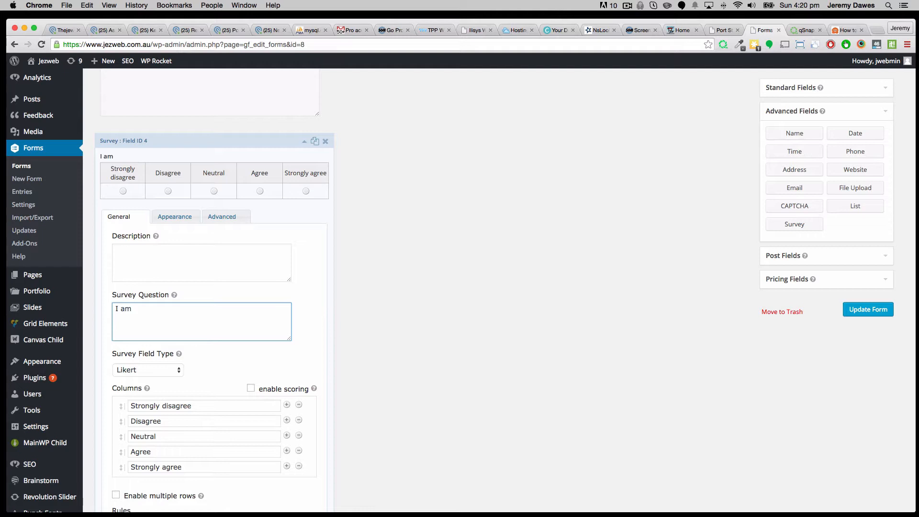
{"action": "type", "text": "happy "}
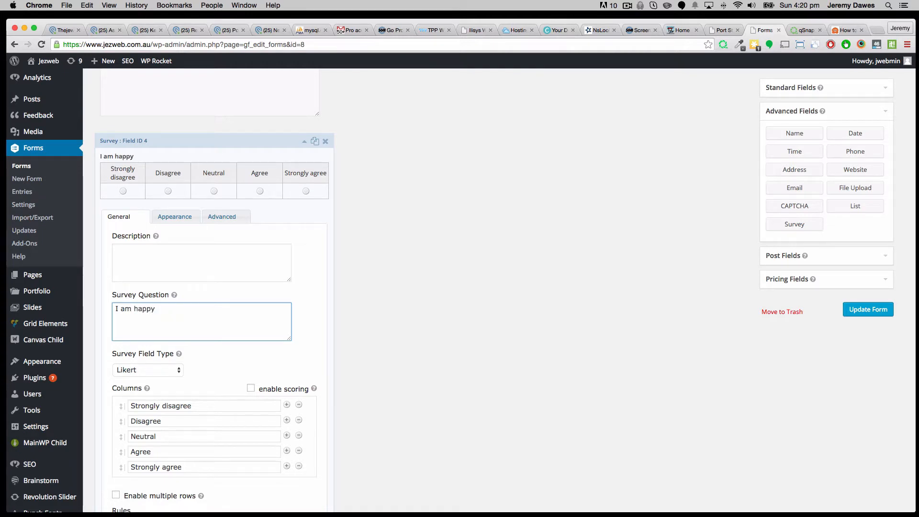
{"action": "type", "text": "with the"}
{"action": "type", "text": " service overall"}
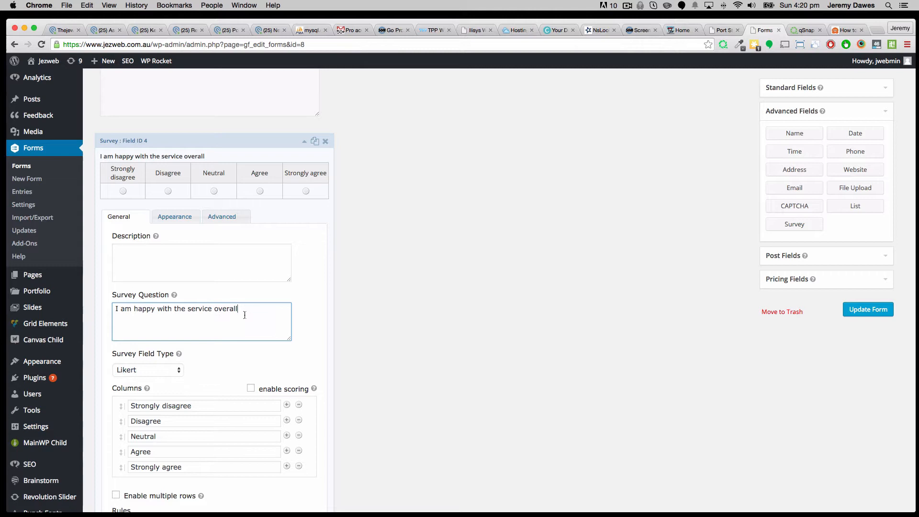
Keep the Likert type for 'I am happy with the service overall' and save the form.
{"action": "left_click", "coordinate": [172, 369]}
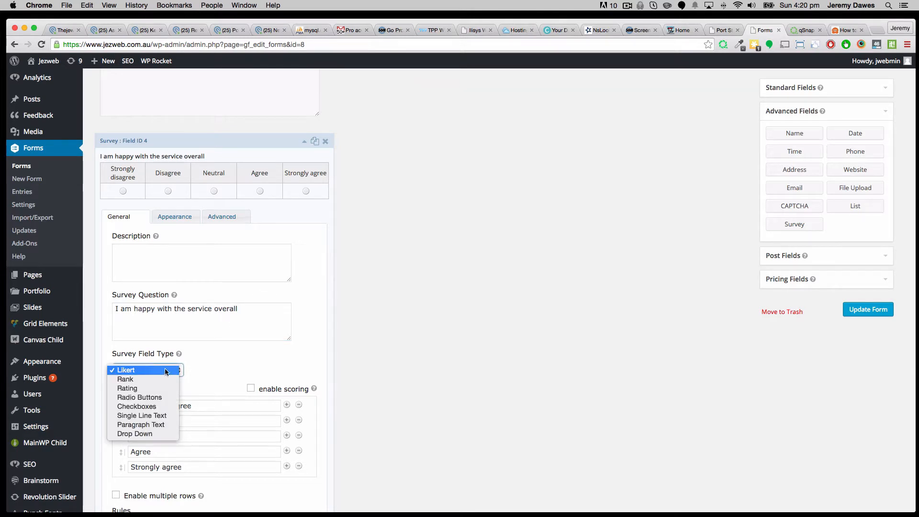
{"action": "left_click", "coordinate": [221, 360]}
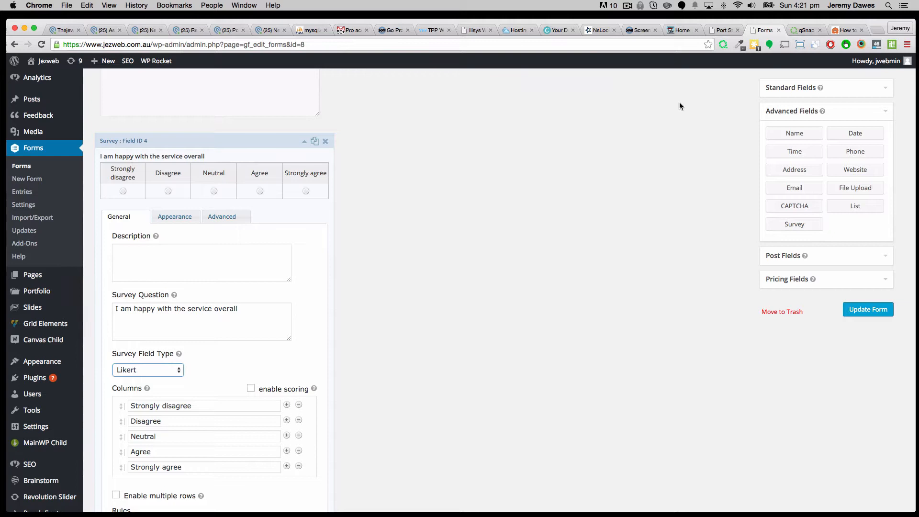
{"action": "key", "text": "super+r"}
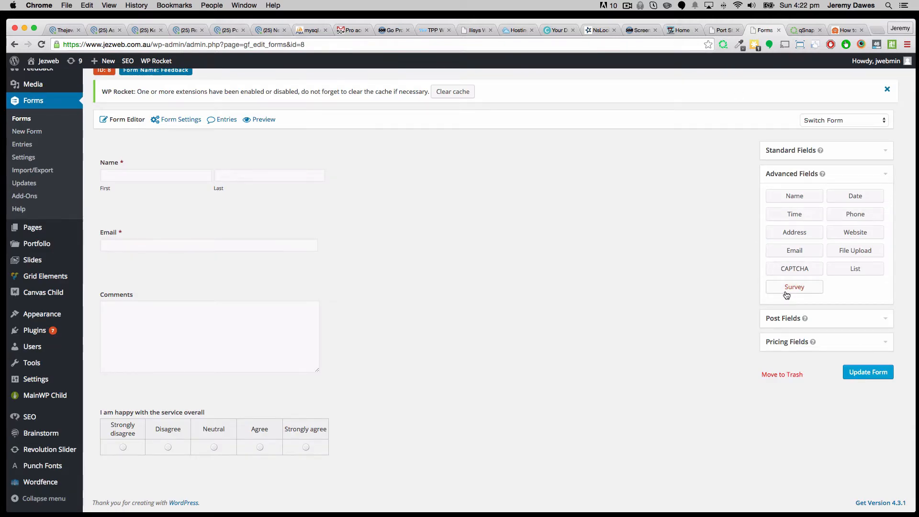
Add another Survey field and set its type to Rank.
{"action": "left_click", "coordinate": [804, 289]}
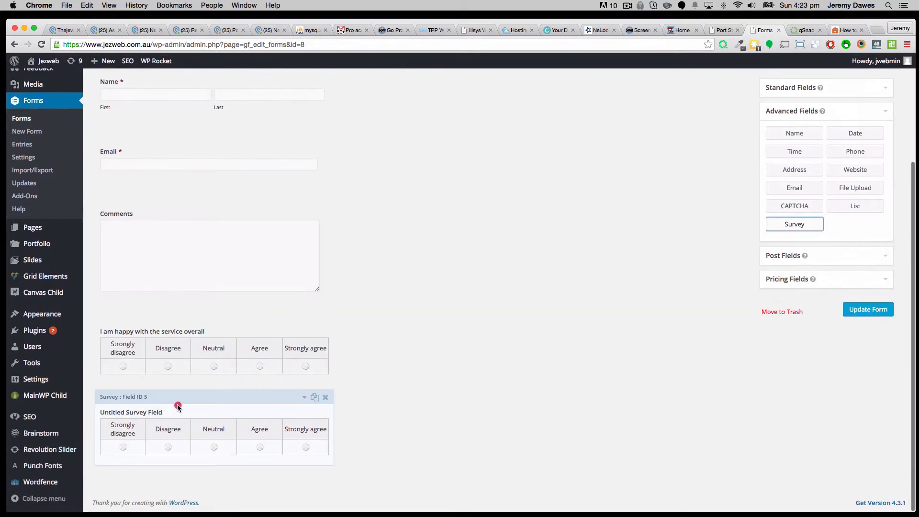
{"action": "left_click", "coordinate": [178, 405]}
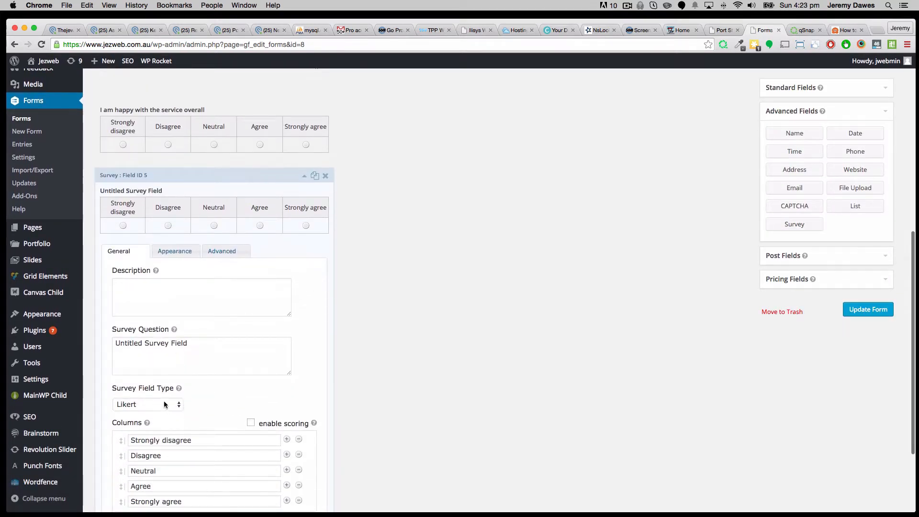
{"action": "left_click", "coordinate": [165, 405]}
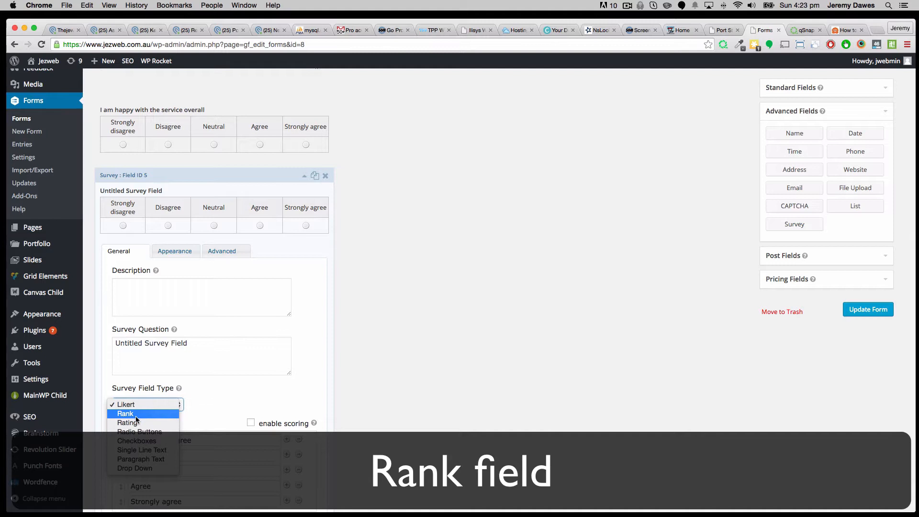
{"action": "left_click", "coordinate": [143, 413]}
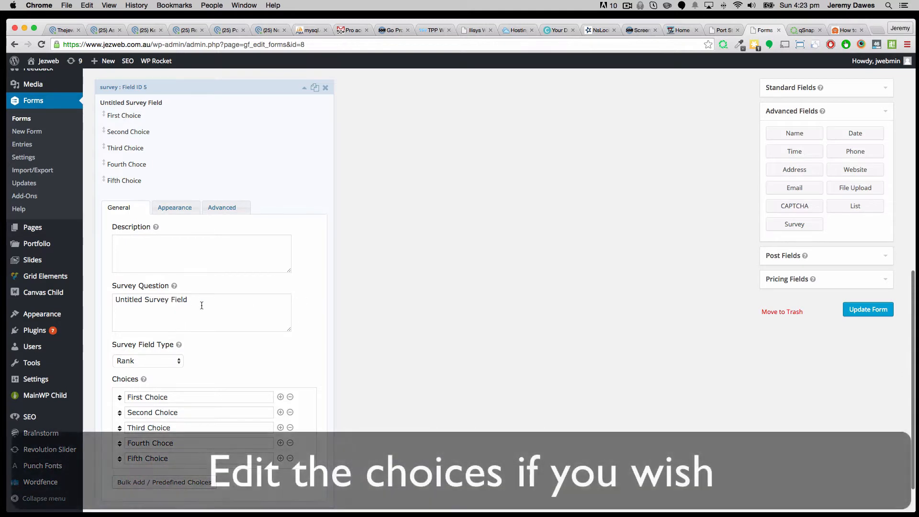
Set the question to 'Rank your most satisfactory items first'.
{"action": "double_click", "coordinate": [179, 300]}
{"action": "key", "text": "super+a"}
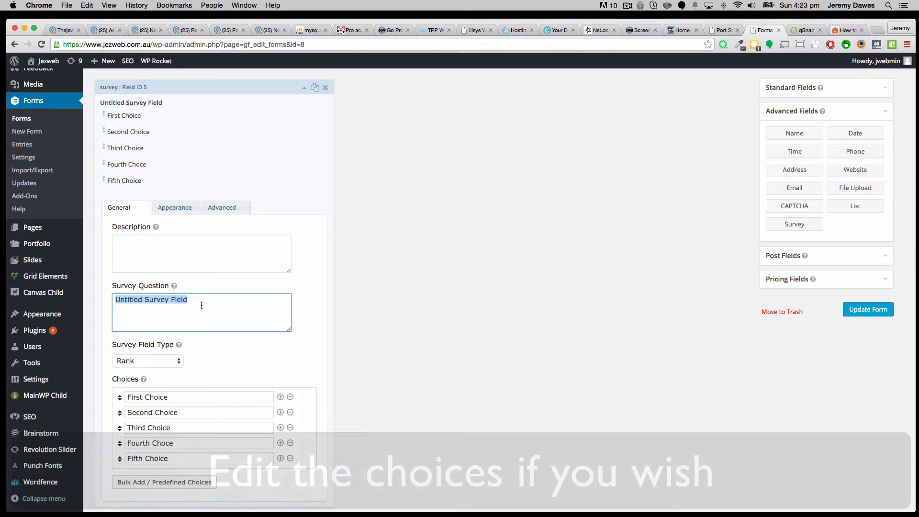
{"action": "type", "text": "Rank your "}
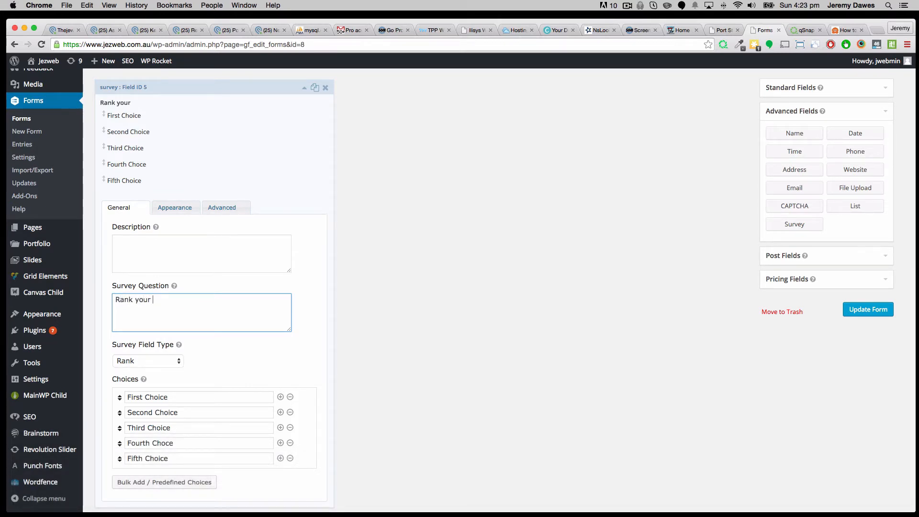
{"action": "type", "text": "prior"}
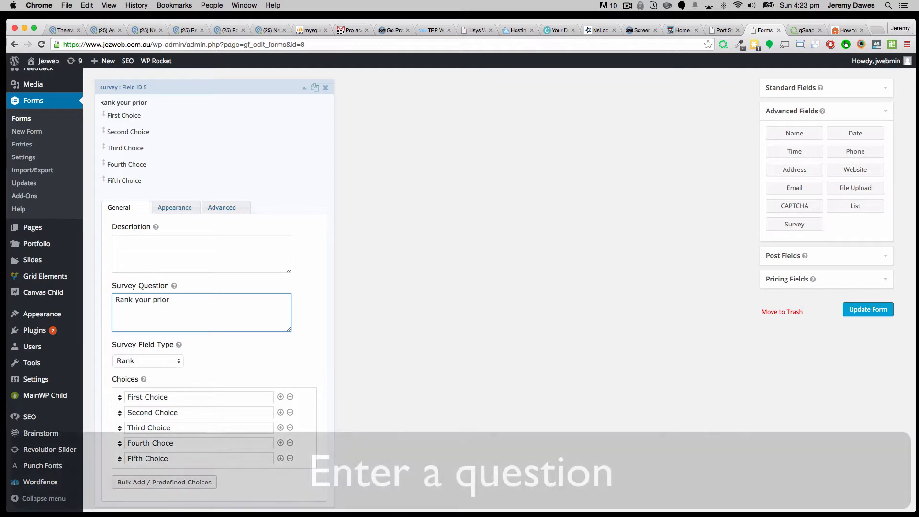
{"action": "type", "text": "ities"}
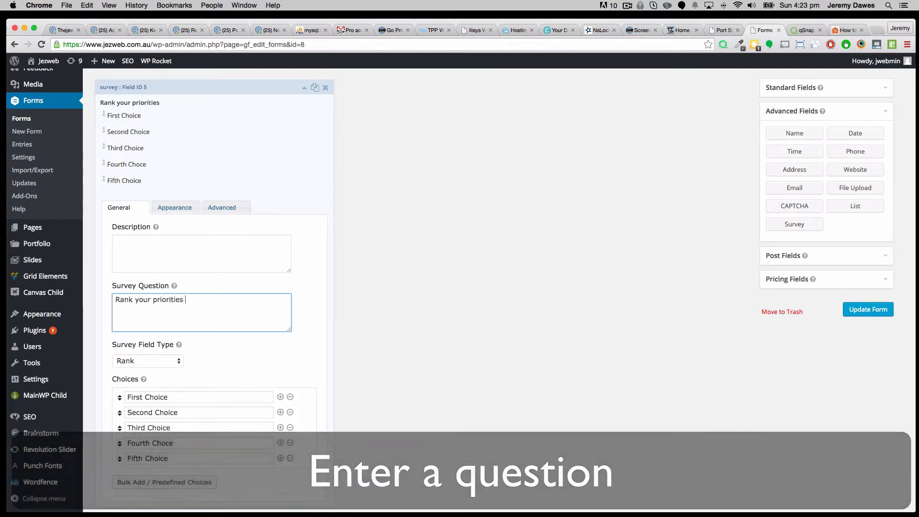
{"action": "key", "text": "BackSpace"}
{"action": "key", "text": "BackSpace"}
{"action": "key", "text": "BackSpace"}
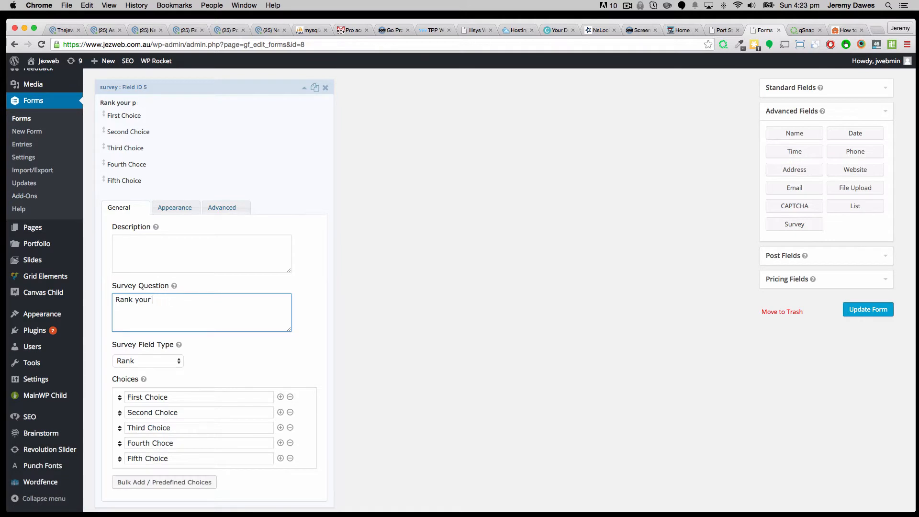
{"action": "type", "text": "most sati"}
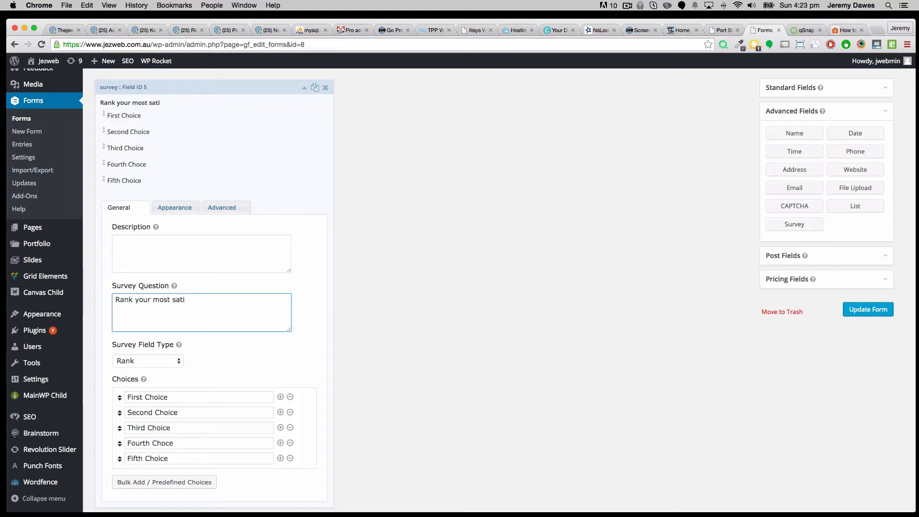
{"action": "type", "text": "sfactory "}
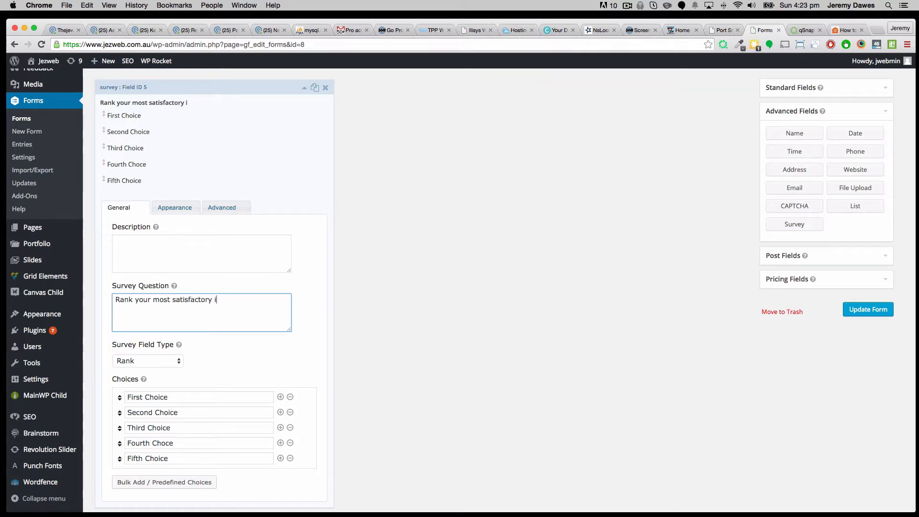
{"action": "type", "text": "items first"}
Enter choices Design, Timeline, Communication, Finished Product and remove the fifth choice.
{"action": "left_click", "coordinate": [179, 397]}
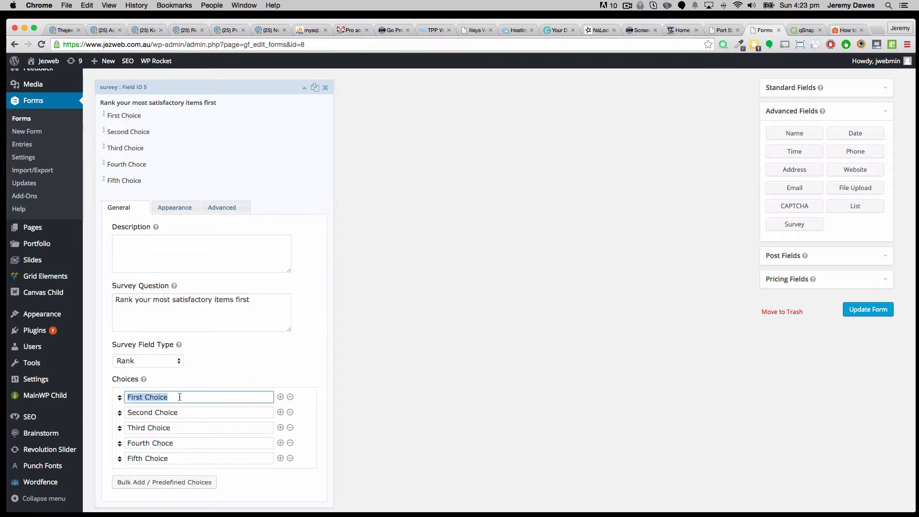
{"action": "type", "text": "Design"}
{"action": "key", "text": "Tab"}
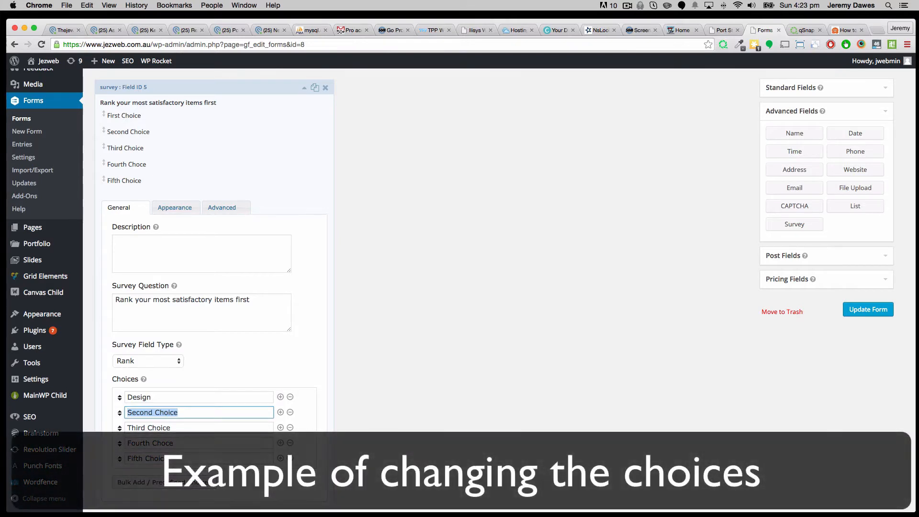
{"action": "type", "text": "Ti"}
{"action": "type", "text": "meline"}
{"action": "key", "text": "Tab"}
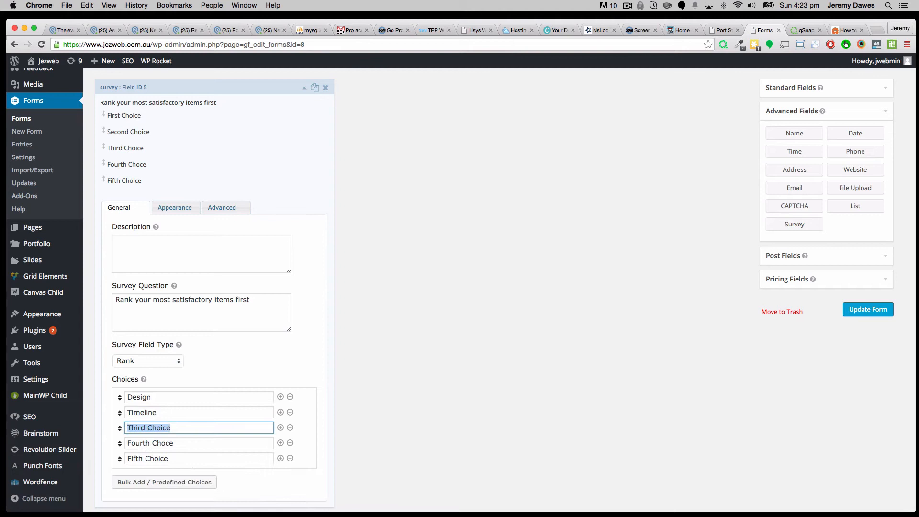
{"action": "type", "text": "Co"}
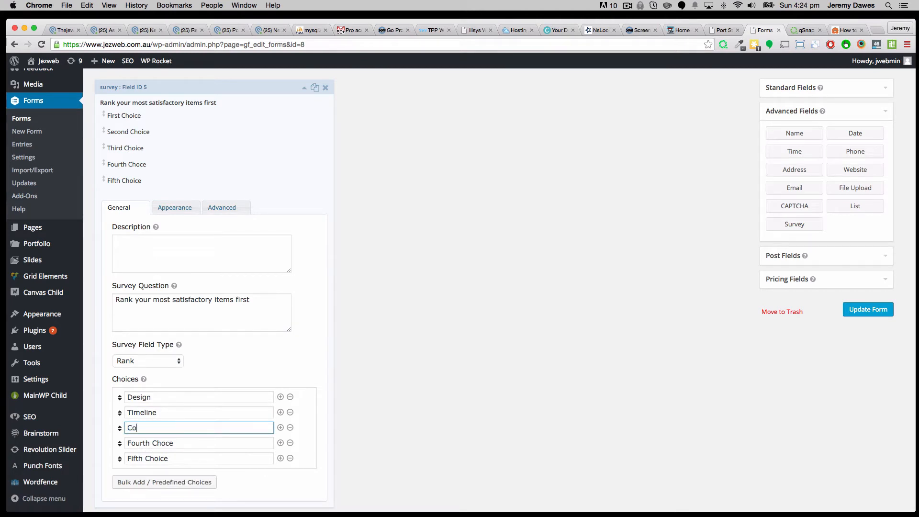
{"action": "type", "text": "mmunication"}
{"action": "key", "text": "Tab"}
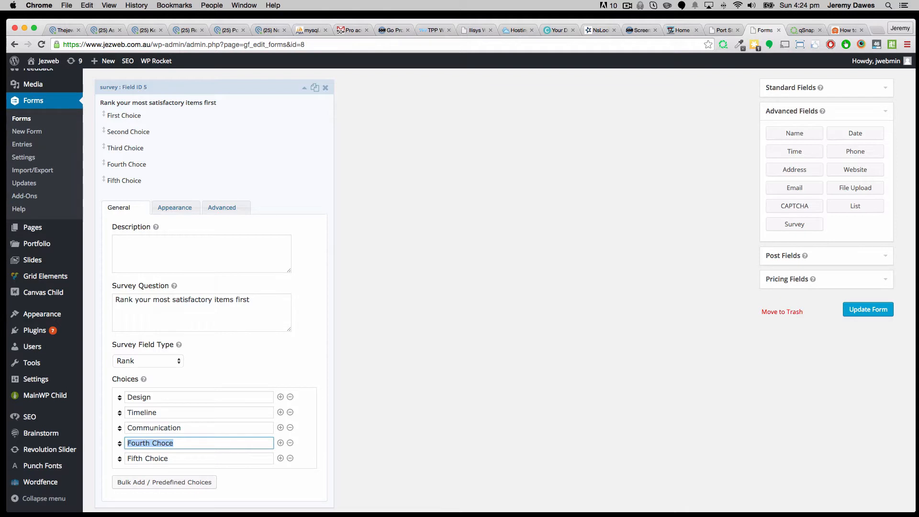
{"action": "type", "text": "Finished "}
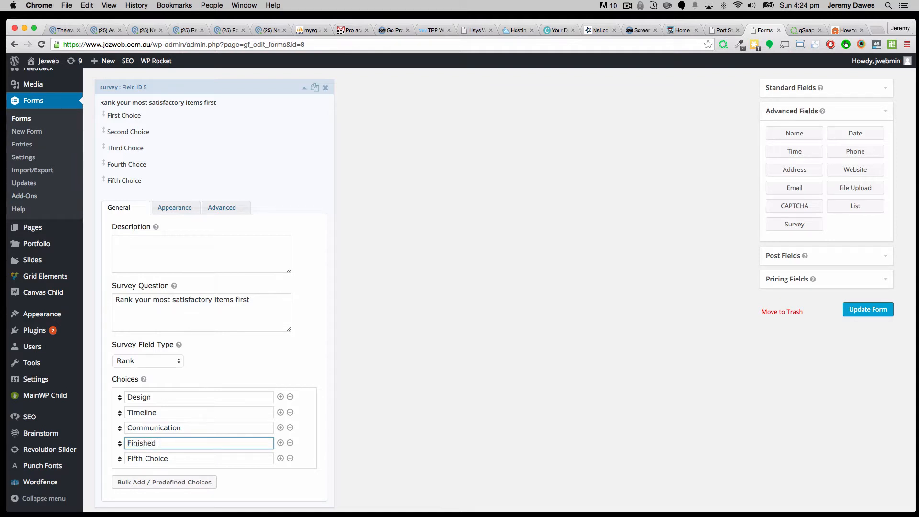
{"action": "type", "text": "Product"}
{"action": "left_click", "coordinate": [291, 459]}
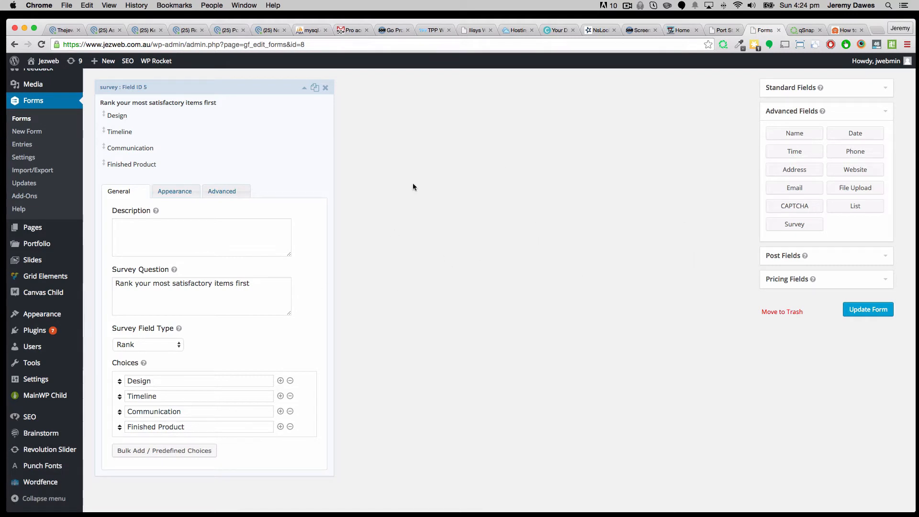
Add a new Survey field and make it a Rating question with five star choices.
{"action": "left_click", "coordinate": [217, 87]}
{"action": "scroll", "coordinate": [216, 215], "scroll_direction": "up", "scroll_amount": 5}
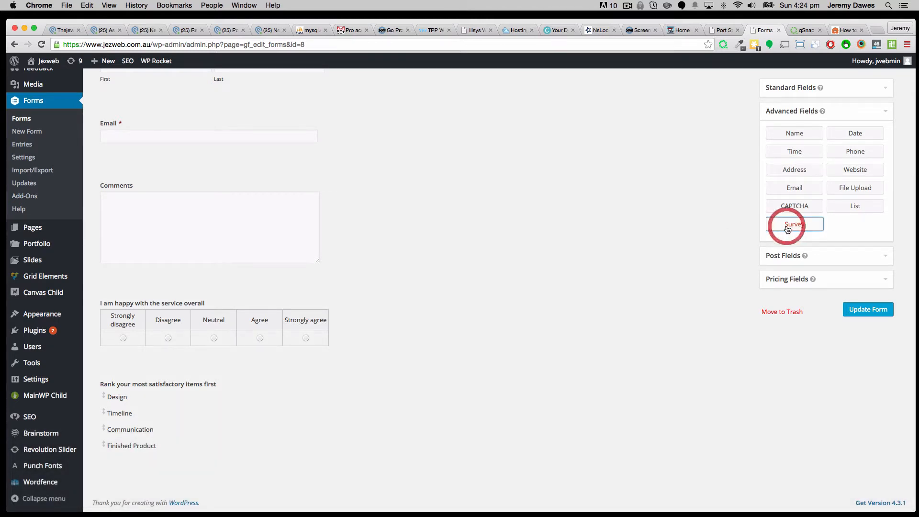
{"action": "left_click", "coordinate": [788, 229]}
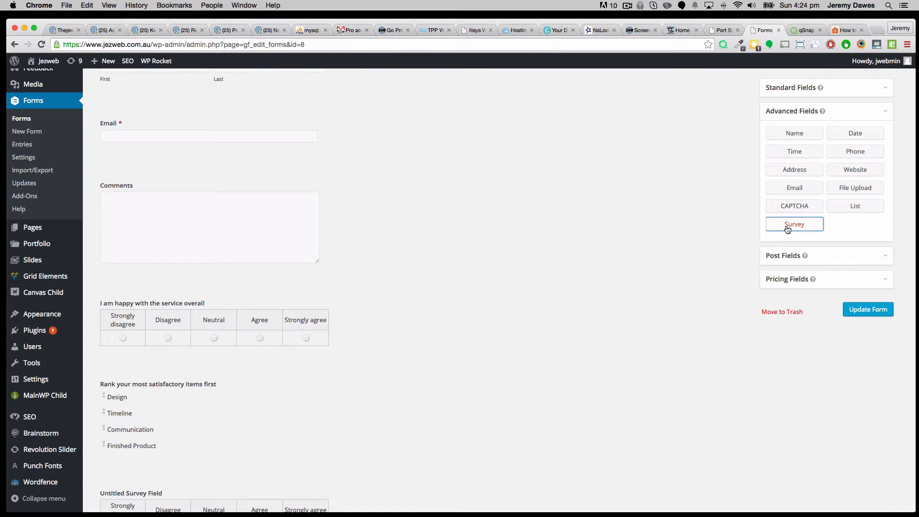
{"action": "scroll", "coordinate": [347, 381], "scroll_direction": "down", "scroll_amount": 3}
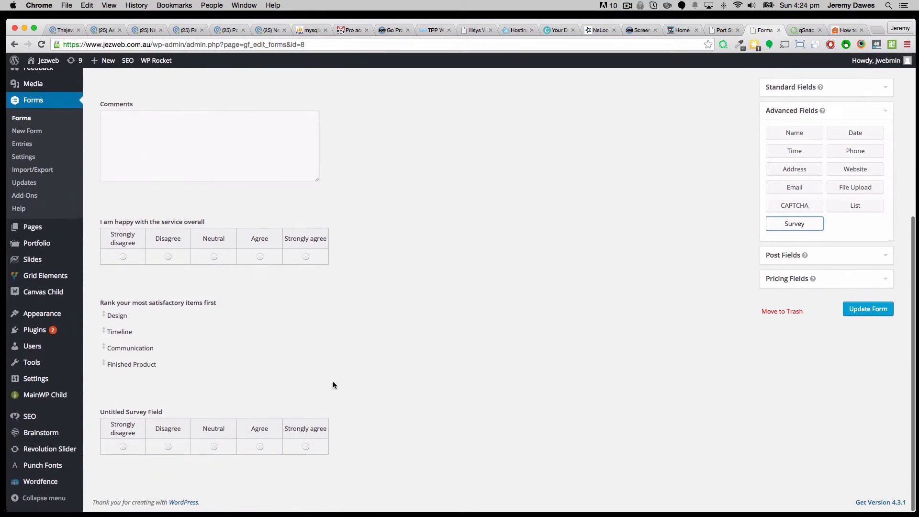
{"action": "left_click", "coordinate": [138, 418]}
{"action": "scroll", "coordinate": [139, 417], "scroll_direction": "down", "scroll_amount": 10}
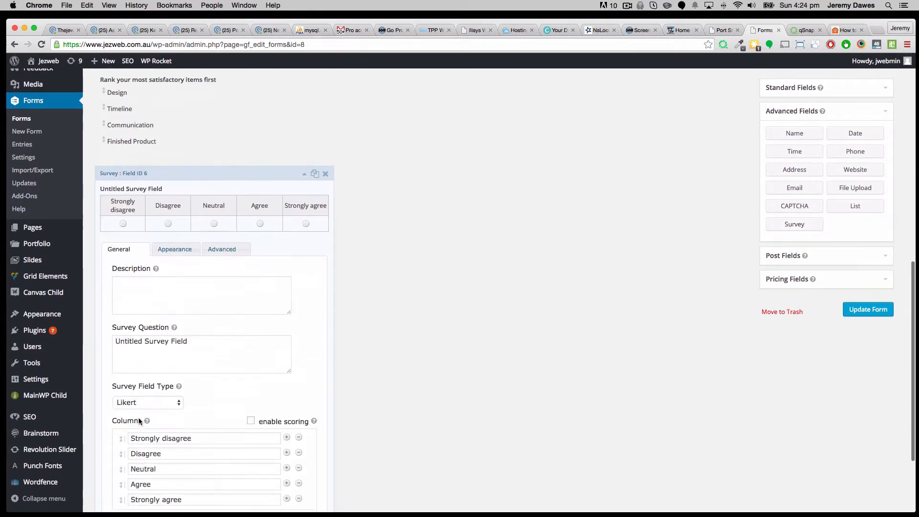
{"action": "left_click", "coordinate": [148, 312]}
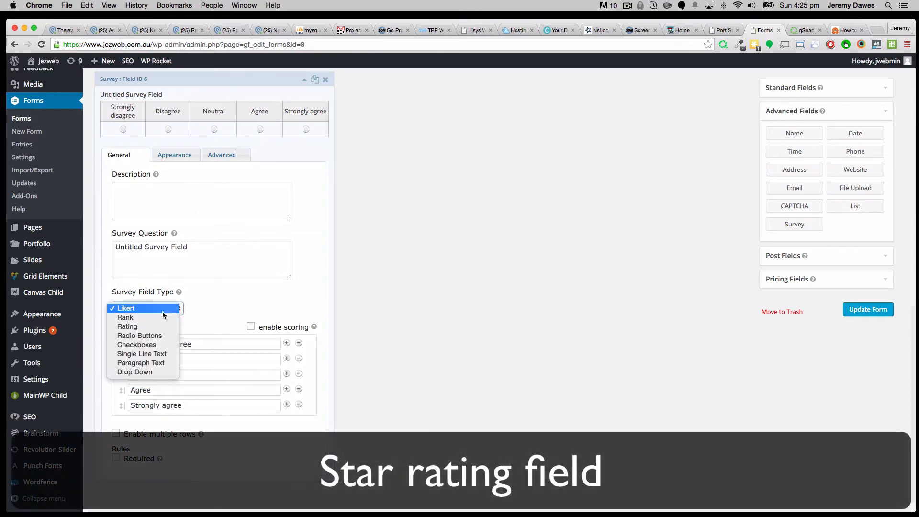
{"action": "left_click", "coordinate": [154, 330]}
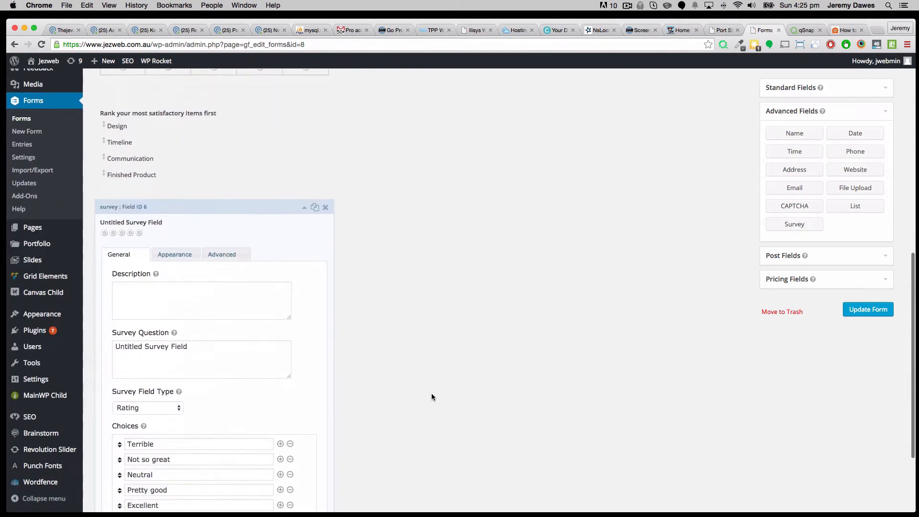
{"action": "scroll", "coordinate": [431, 396], "scroll_direction": "down", "scroll_amount": 3}
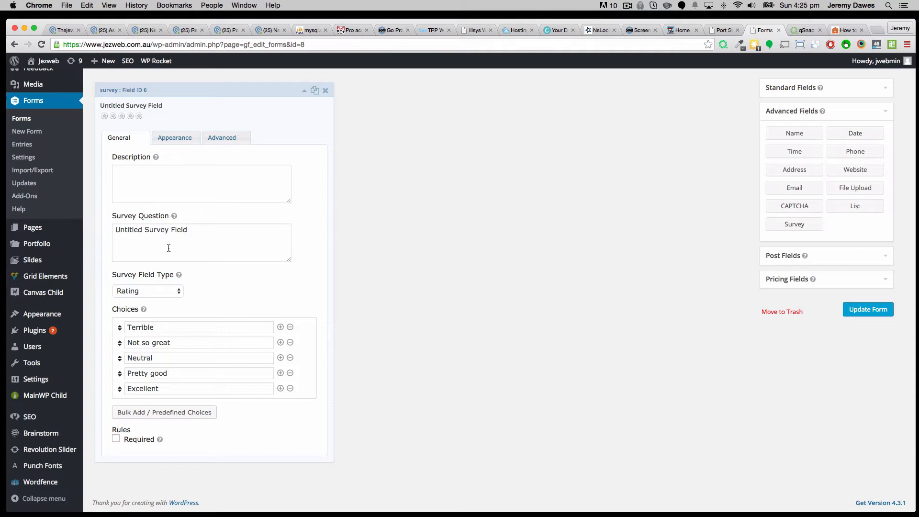
Replace the rating field's placeholder question with 'Rate the value provided'.
{"action": "triple_click", "coordinate": [211, 234]}
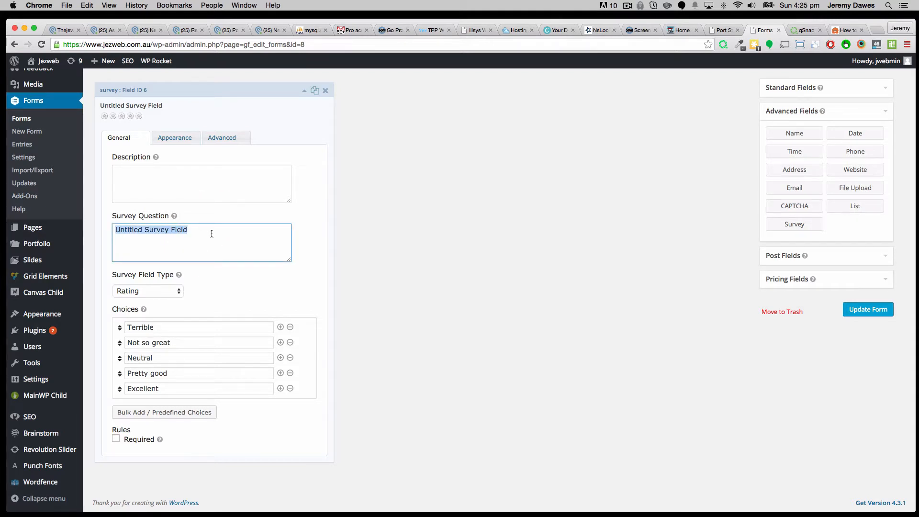
{"action": "scroll", "coordinate": [211, 234], "scroll_direction": "up", "scroll_amount": 8}
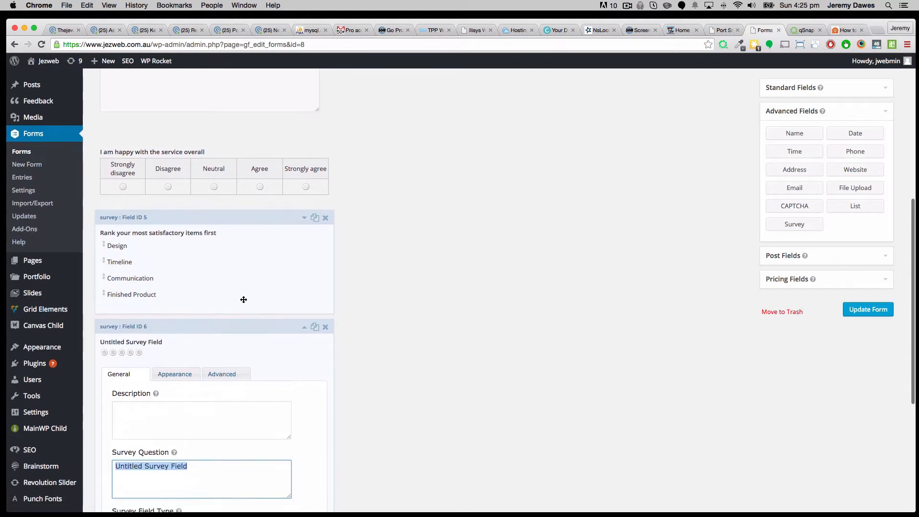
{"action": "scroll", "coordinate": [297, 190], "scroll_direction": "down", "scroll_amount": 2}
{"action": "scroll", "coordinate": [306, 231], "scroll_direction": "down", "scroll_amount": 6}
{"action": "scroll", "coordinate": [287, 273], "scroll_direction": "down", "scroll_amount": 3}
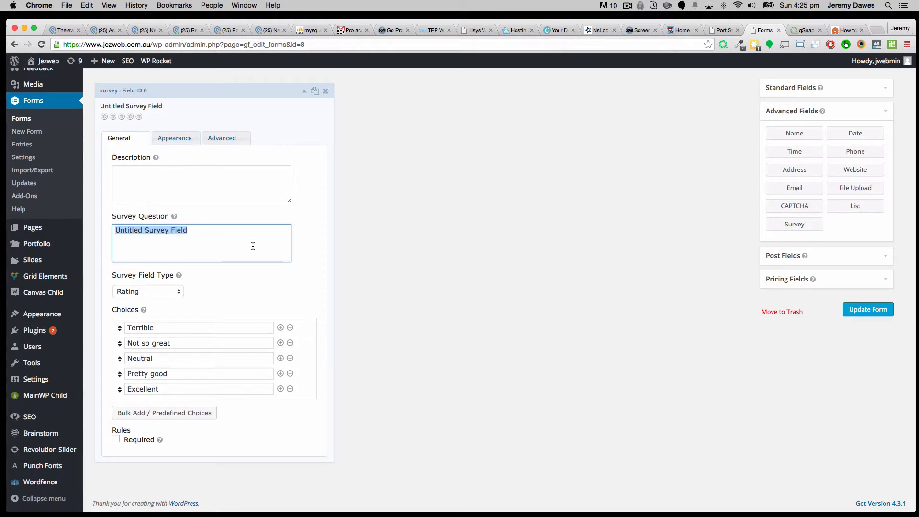
{"action": "type", "text": "Rate the valu"}
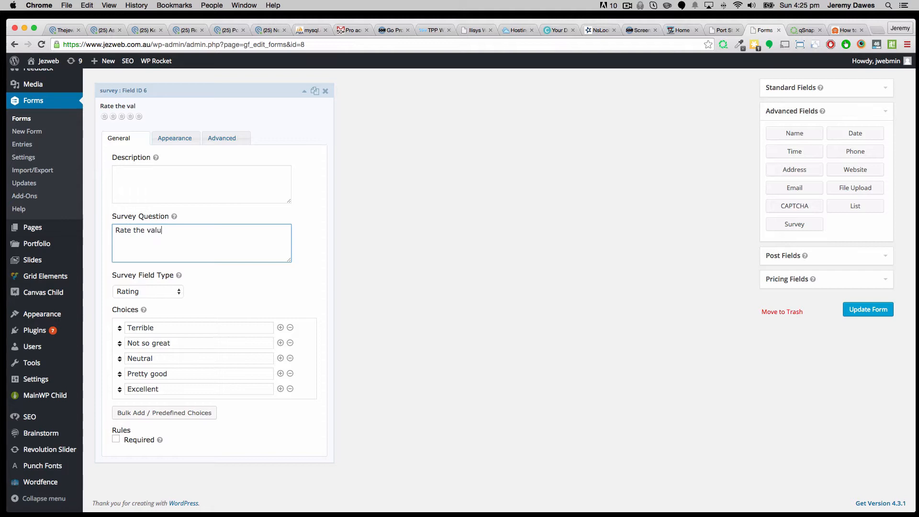
{"action": "type", "text": " prod"}
{"action": "key", "text": "BackSpace"}
{"action": "key", "text": "BackSpace"}
{"action": "key", "text": "BackSpace"}
{"action": "type", "text": "vi"}
{"action": "type", "text": "d"}
{"action": "scroll", "coordinate": [365, 144], "scroll_direction": "up", "scroll_amount": 4}
{"action": "scroll", "coordinate": [288, 165], "scroll_direction": "up", "scroll_amount": 4}
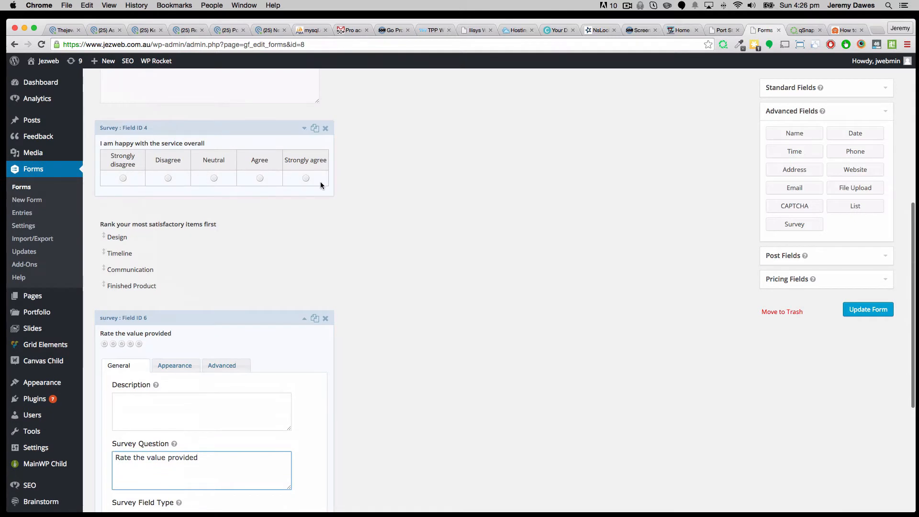
{"action": "scroll", "coordinate": [352, 314], "scroll_direction": "down", "scroll_amount": 4}
{"action": "scroll", "coordinate": [351, 315], "scroll_direction": "down", "scroll_amount": 4}
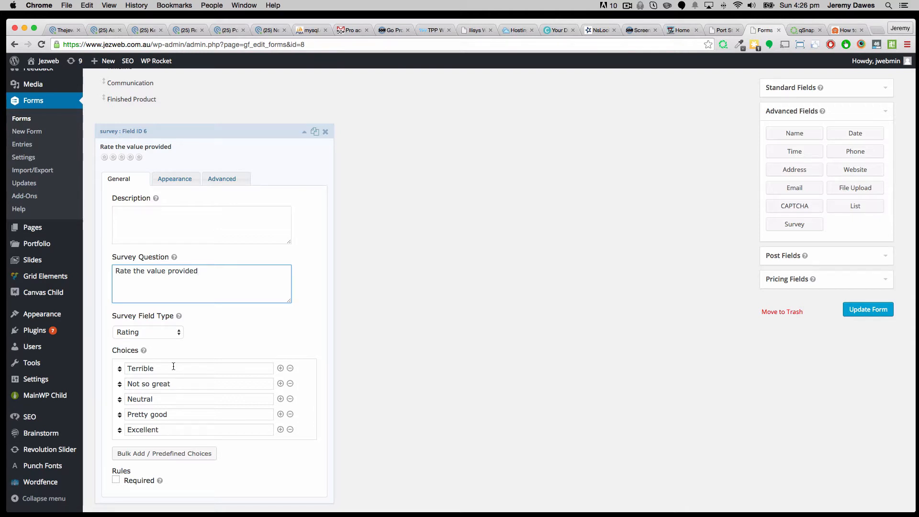
{"action": "left_click", "coordinate": [167, 368]}
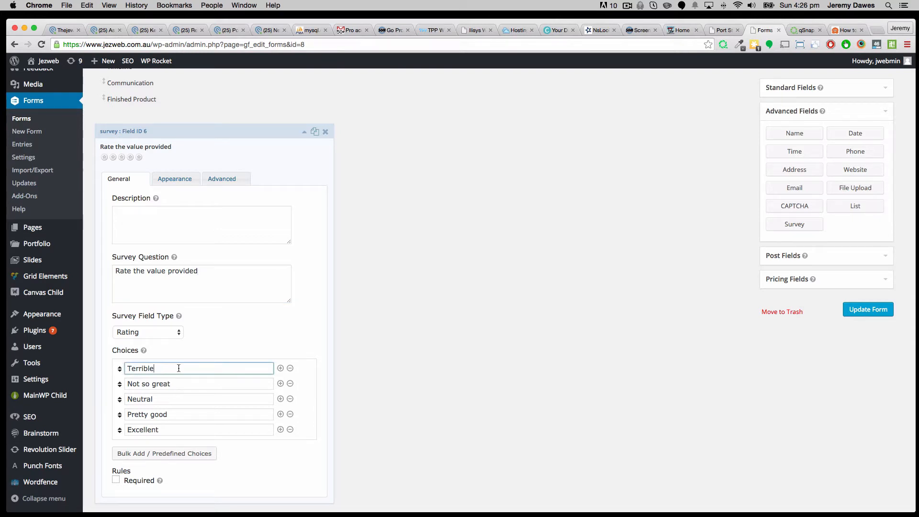
{"action": "double_click", "coordinate": [177, 369]}
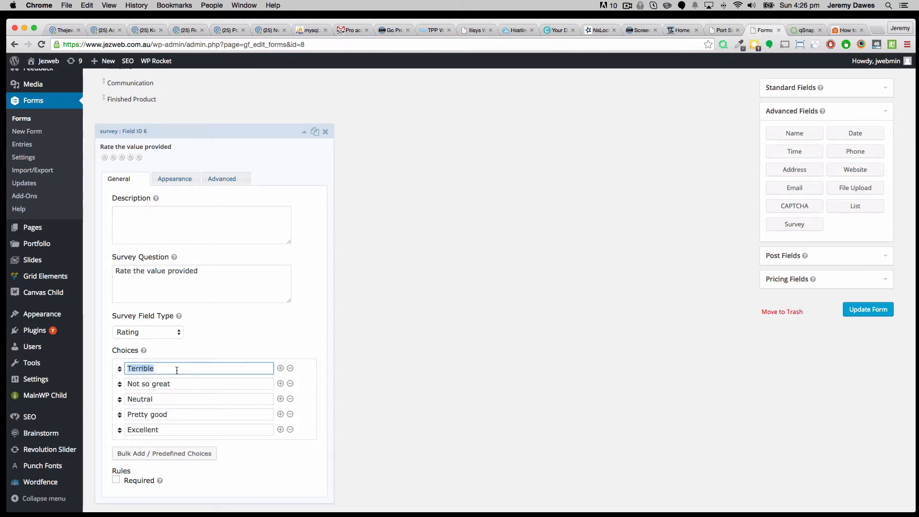
{"action": "type", "text": "Sati"}
{"action": "key", "text": "super+z"}
{"action": "left_click", "coordinate": [260, 286]}
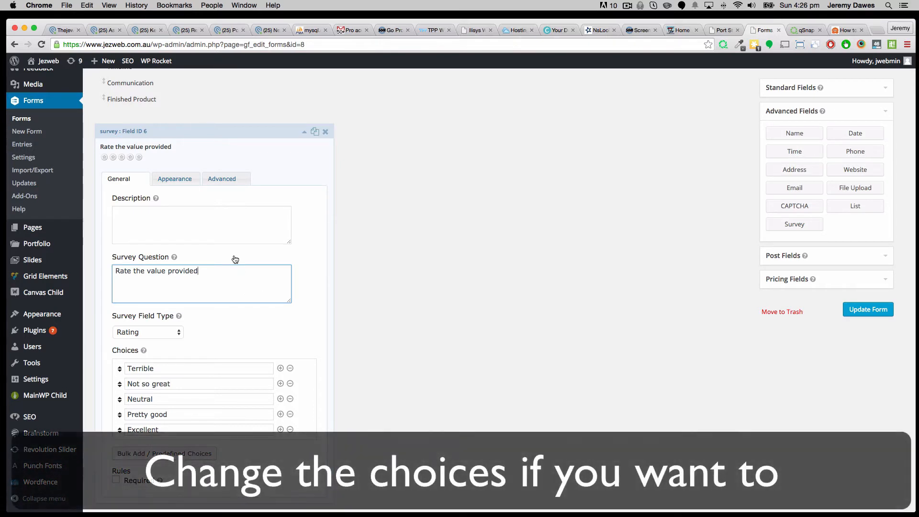
Write description lines '1 Star = Terrible' through '5 Stars = Excellent' for the rating field.
{"action": "left_click", "coordinate": [218, 228]}
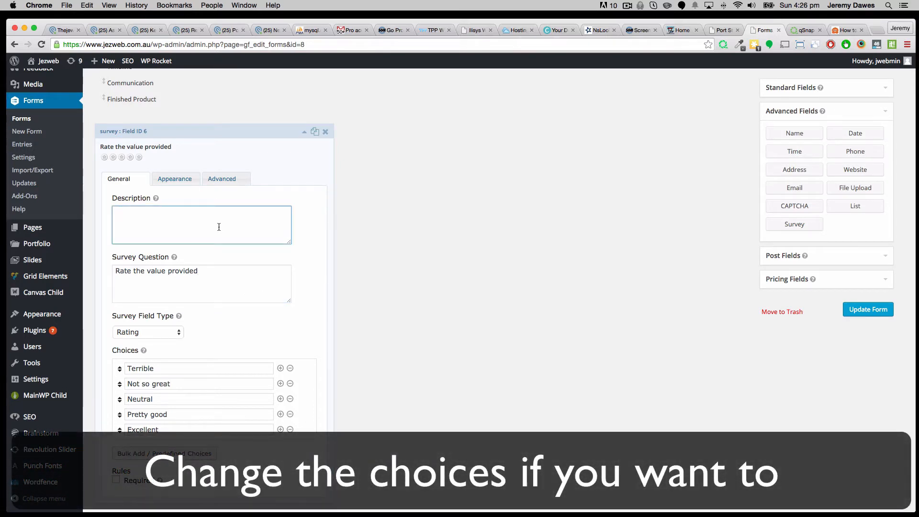
{"action": "type", "text": "1 Star = "}
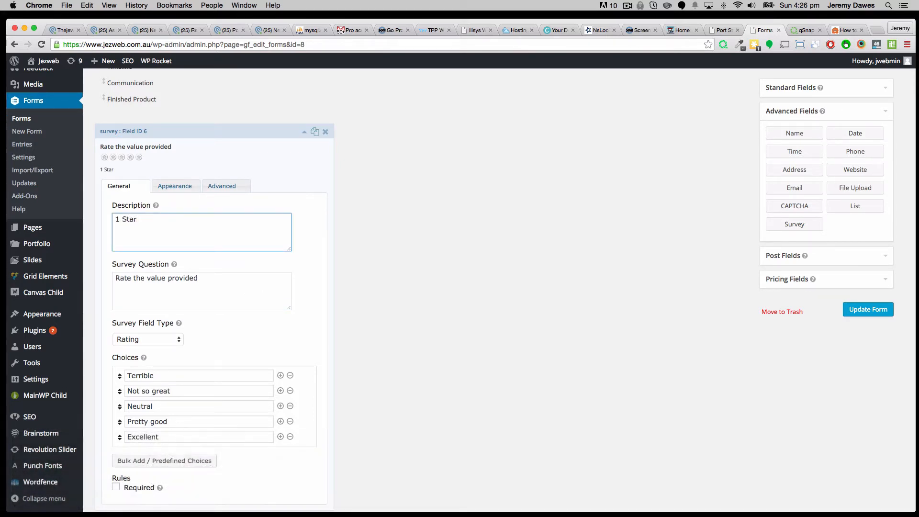
{"action": "type", "text": "Terrible,"}
{"action": "key", "text": "BackSpace"}
{"action": "key", "text": "BackSpace"}
{"action": "key", "text": "Return"}
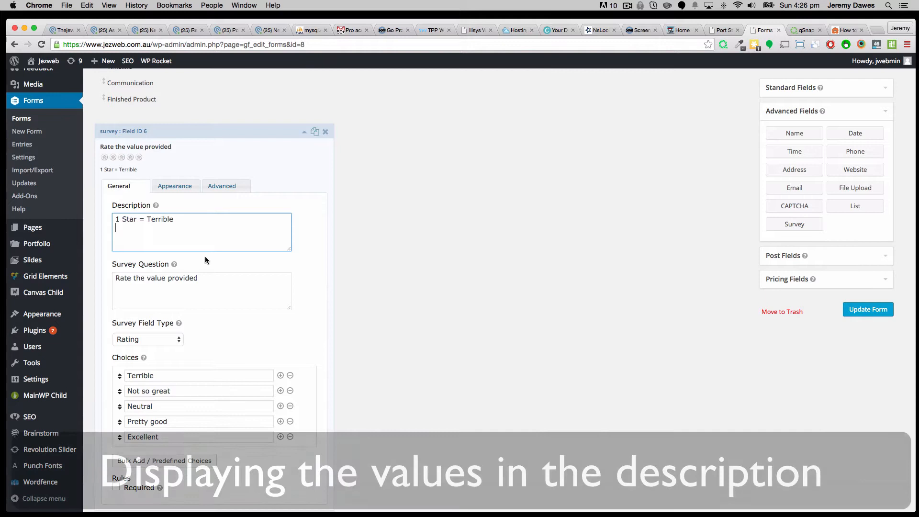
{"action": "type", "text": "2 Stars -="}
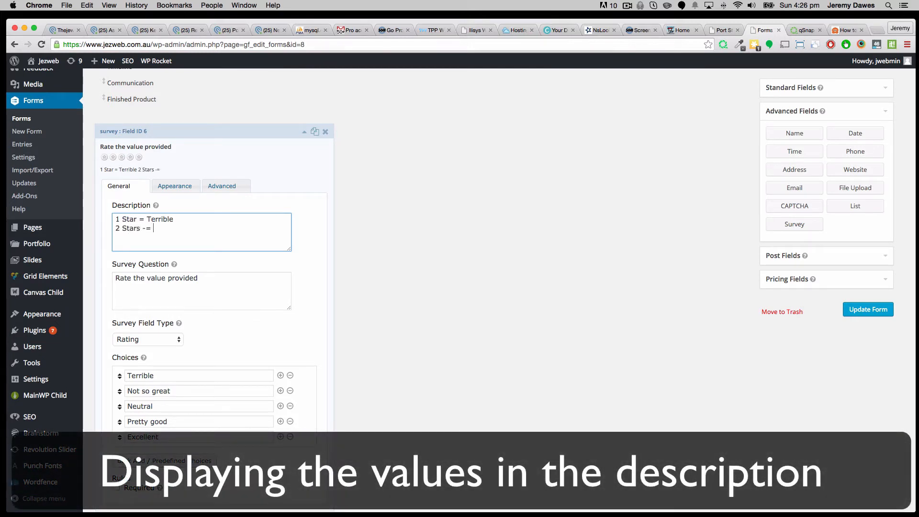
{"action": "key", "text": "BackSpace"}
{"action": "key", "text": "BackSpace"}
{"action": "key", "text": "BackSpace"}
{"action": "type", "text": "o great"}
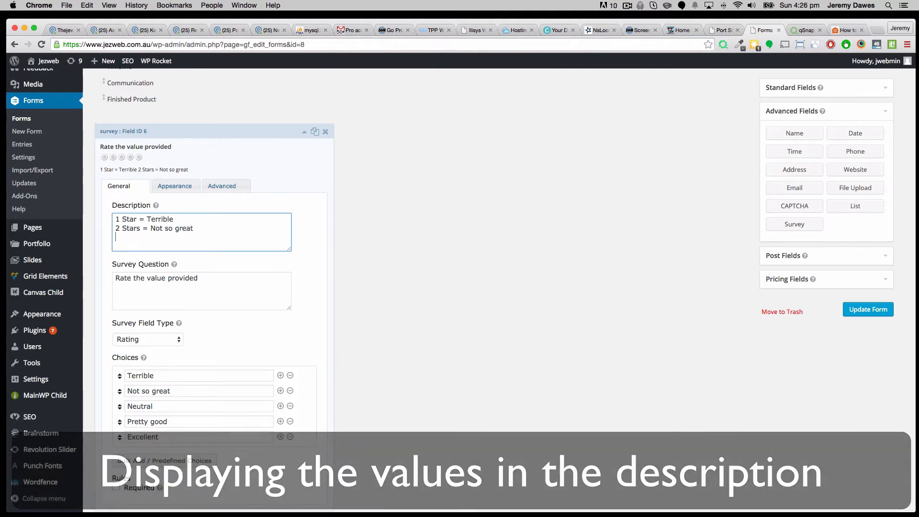
{"action": "key", "text": "Return"}
{"action": "type", "text": "3 Stars ="}
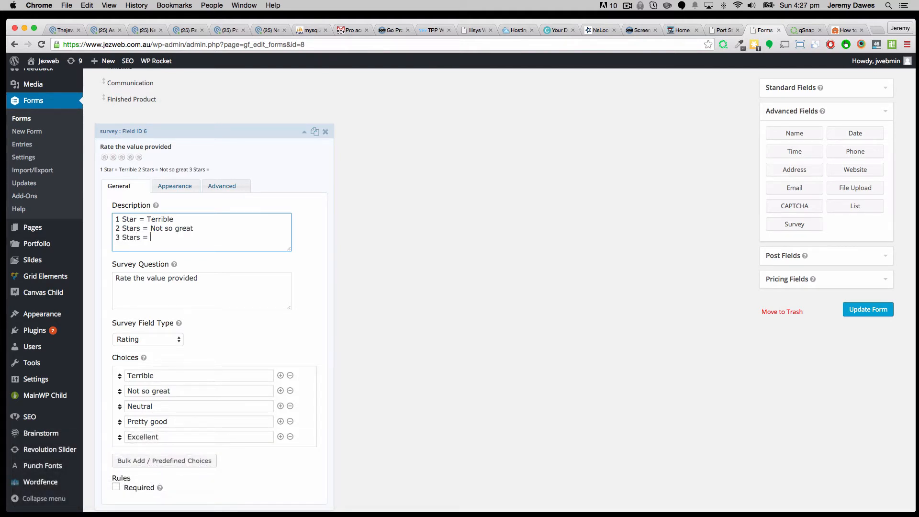
{"action": "type", "text": "Ne"}
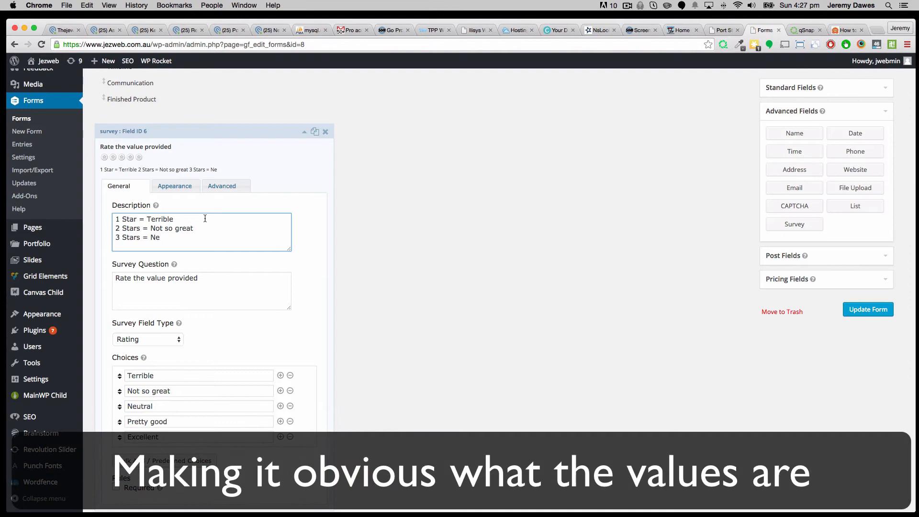
{"action": "key", "text": "BackSpace"}
{"action": "key", "text": "BackSpace"}
{"action": "key", "text": "Return"}
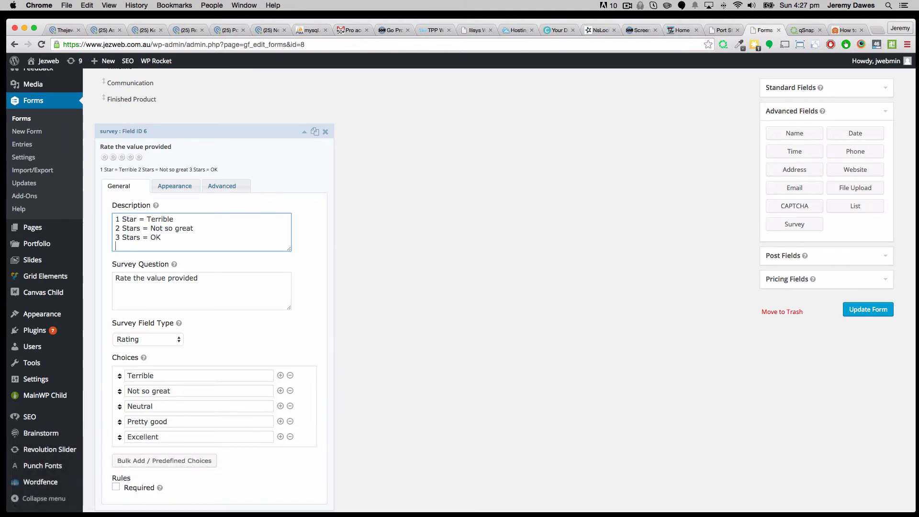
{"action": "type", "text": "4 Stars -"}
{"action": "key", "text": "BackSpace"}
{"action": "type", "text": "= Pre"}
{"action": "type", "text": "tty Good"}
{"action": "key", "text": "BackSpace"}
{"action": "type", "text": "d"}
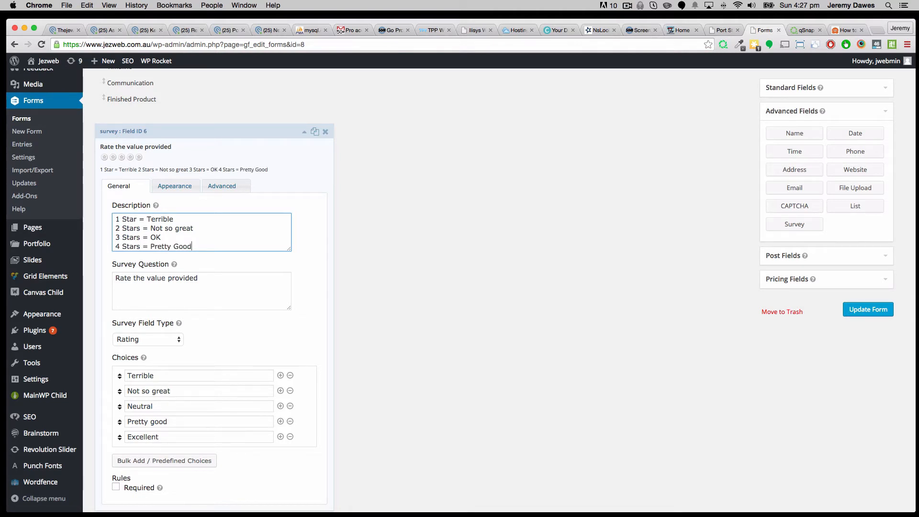
{"action": "key", "text": "BackSpace"}
{"action": "key", "text": "BackSpace"}
{"action": "key", "text": "BackSpace"}
{"action": "key", "text": "BackSpace"}
{"action": "type", "text": "go"}
{"action": "key", "text": "Return"}
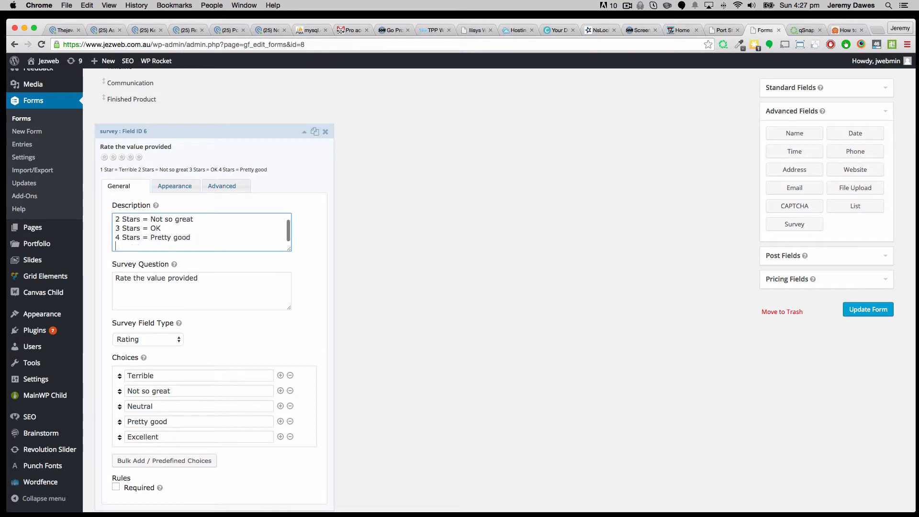
{"action": "type", "text": "5 Stars = "}
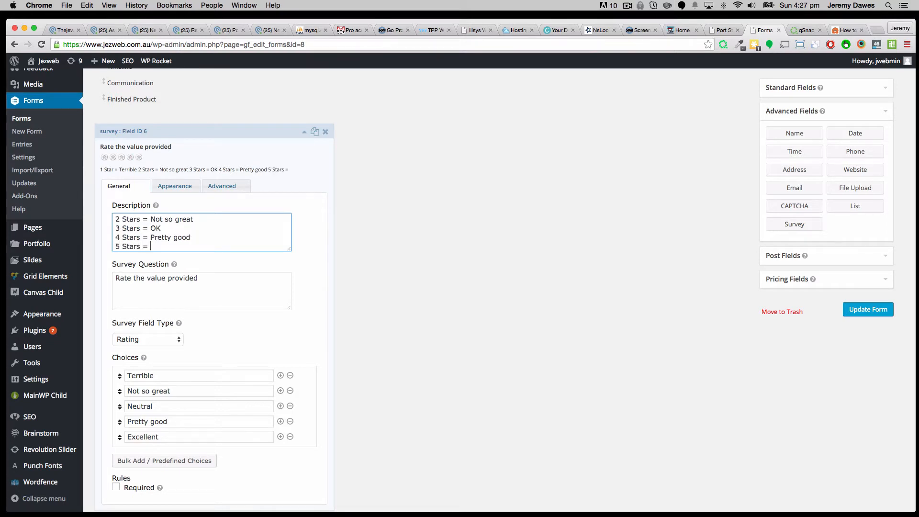
{"action": "type", "text": "Excellent"}
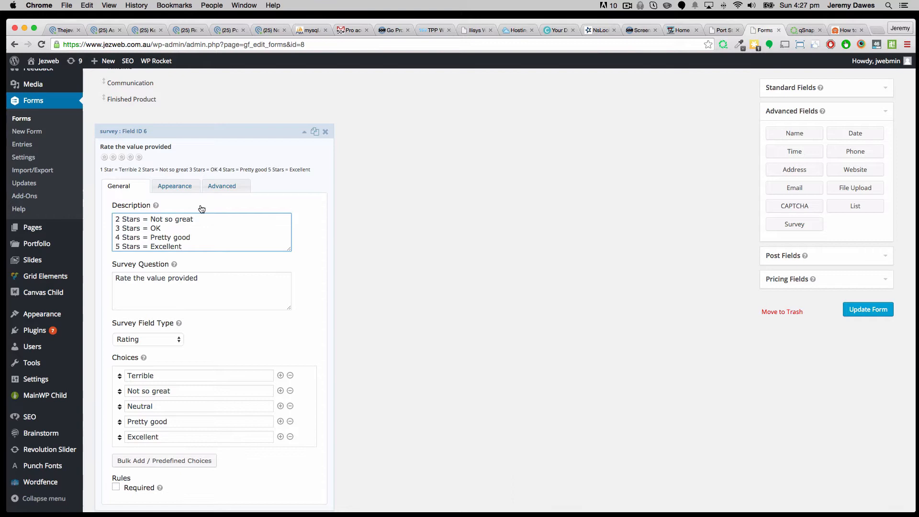
{"action": "scroll", "coordinate": [194, 230], "scroll_direction": "up", "scroll_amount": 3}
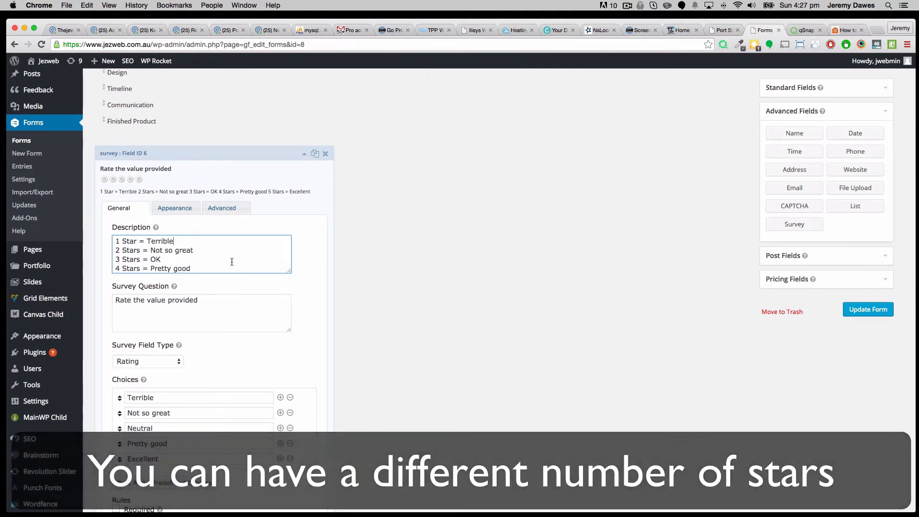
{"action": "type", "text": "<"}
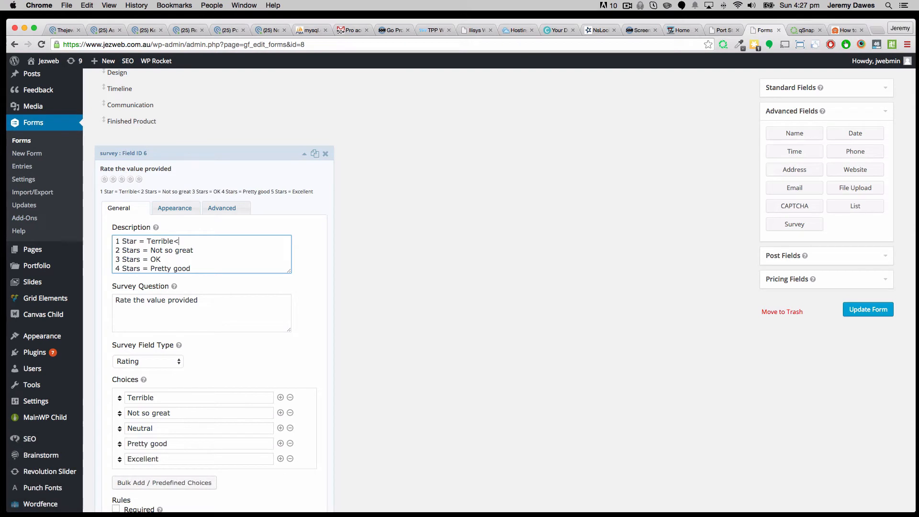
{"action": "type", "text": "BR>"}
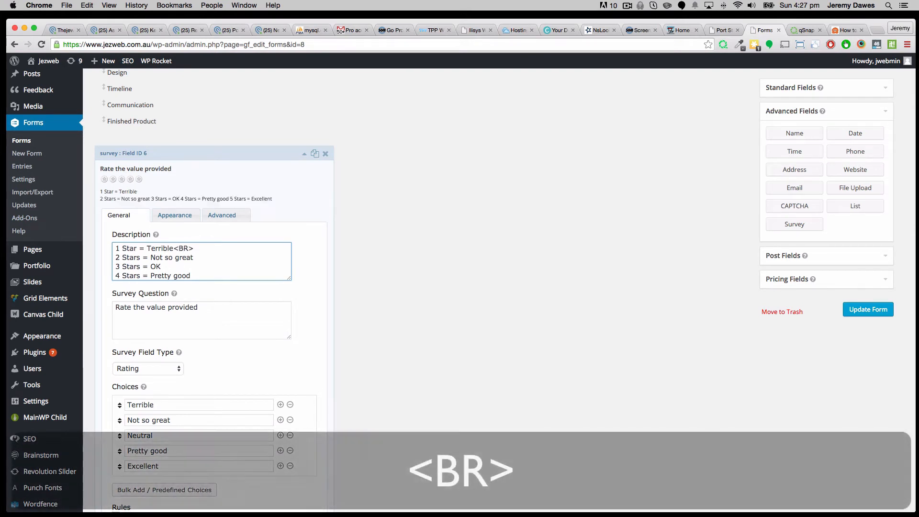
Copy the <BR> tag after Terrible and paste it after Not so great and after OK.
{"action": "left_click_drag", "start_coordinate": [194, 249], "coordinate": [174, 248]}
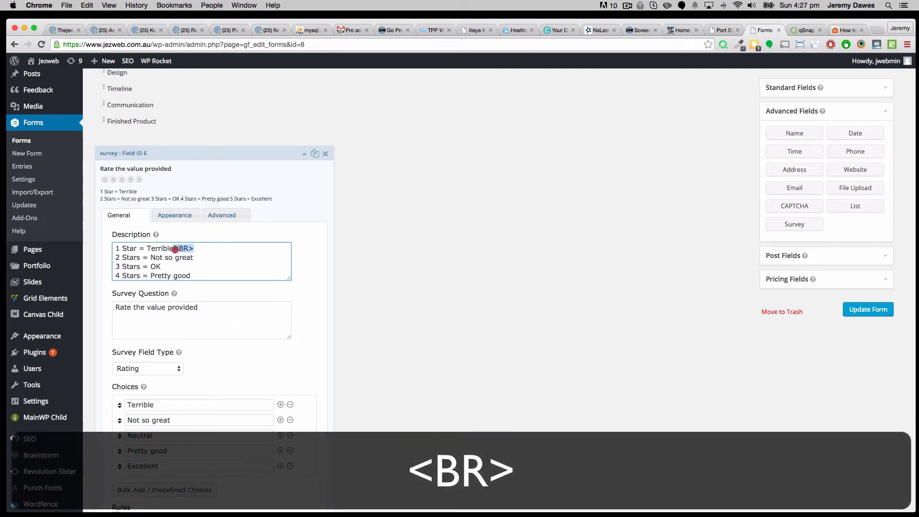
{"action": "key", "text": "super+c"}
{"action": "left_click", "coordinate": [193, 257]}
{"action": "key", "text": "super+v"}
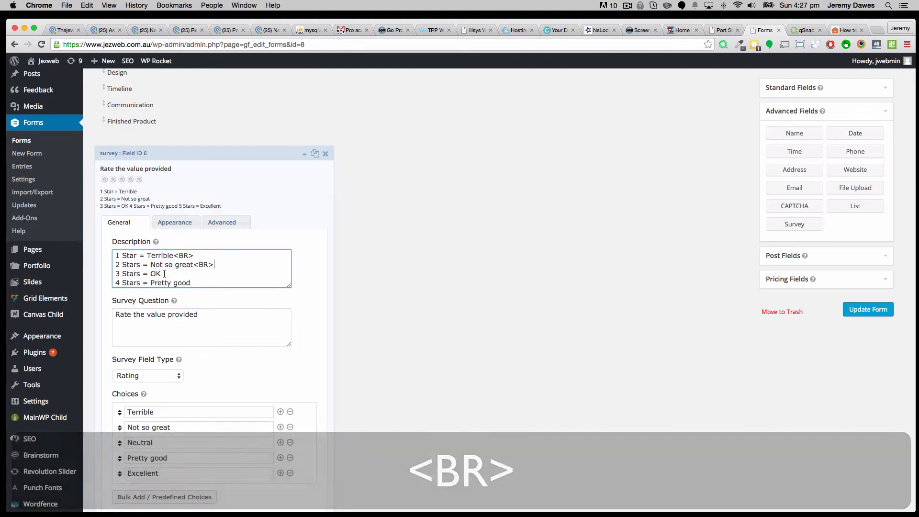
{"action": "left_click", "coordinate": [164, 274]}
{"action": "key", "text": "super+v"}
{"action": "key", "text": "super+v"}
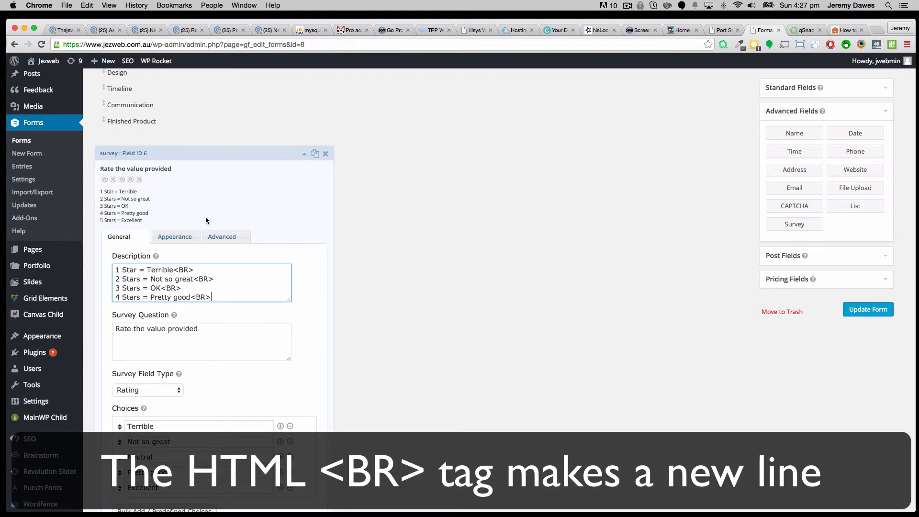
{"action": "scroll", "coordinate": [493, 228], "scroll_direction": "down", "scroll_amount": 1}
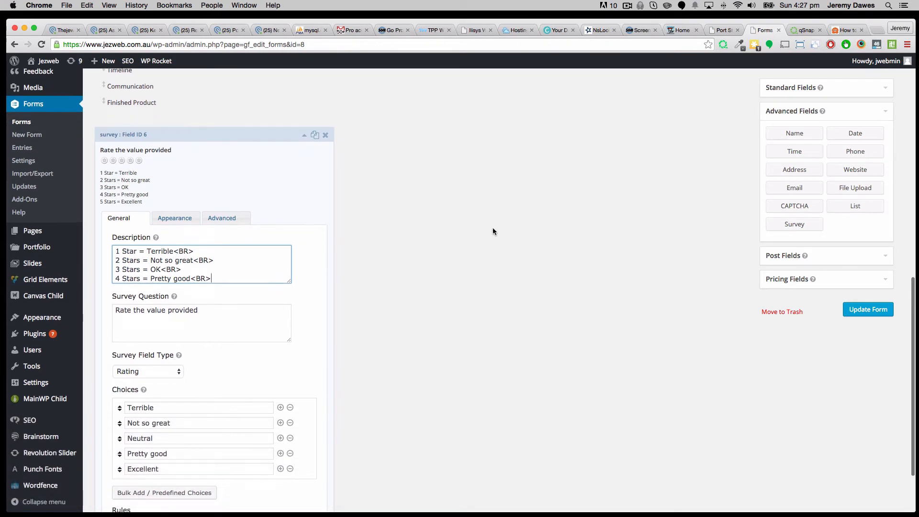
{"action": "scroll", "coordinate": [493, 228], "scroll_direction": "down", "scroll_amount": 2}
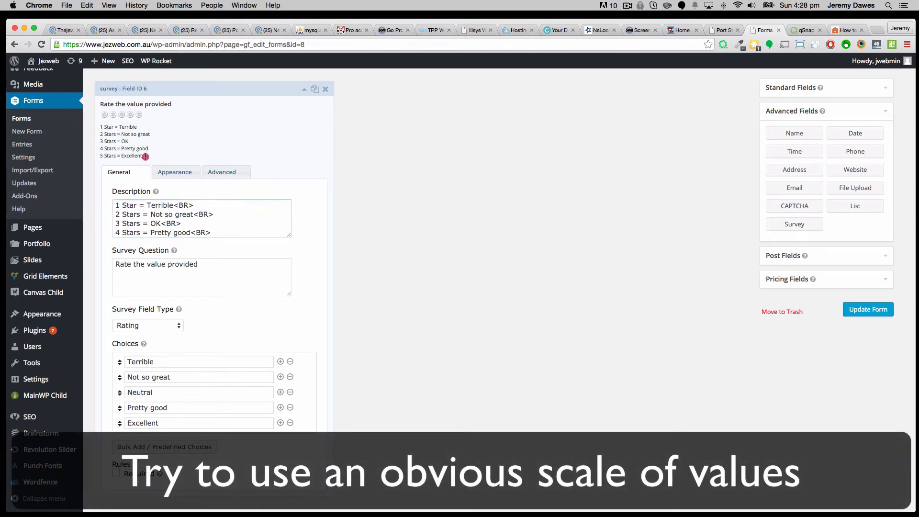
{"action": "left_click_drag", "start_coordinate": [148, 157], "coordinate": [100, 126]}
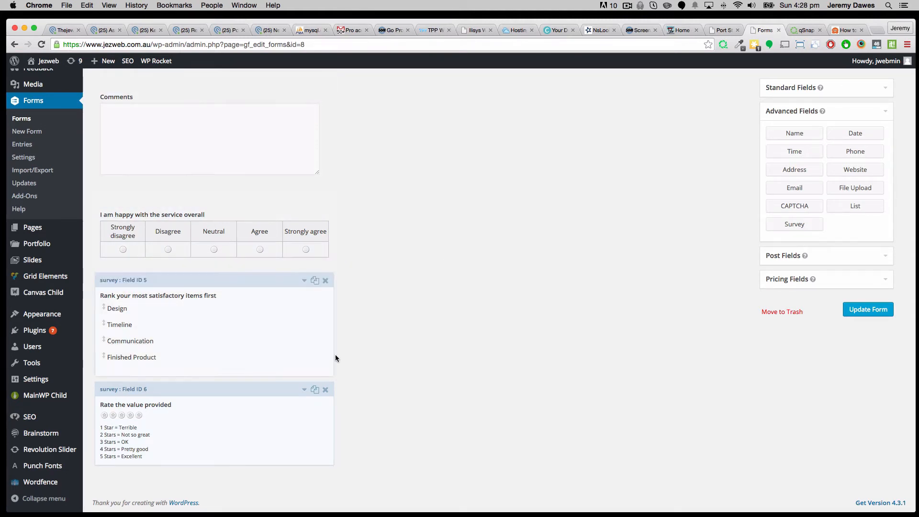
{"action": "left_click", "coordinate": [281, 396]}
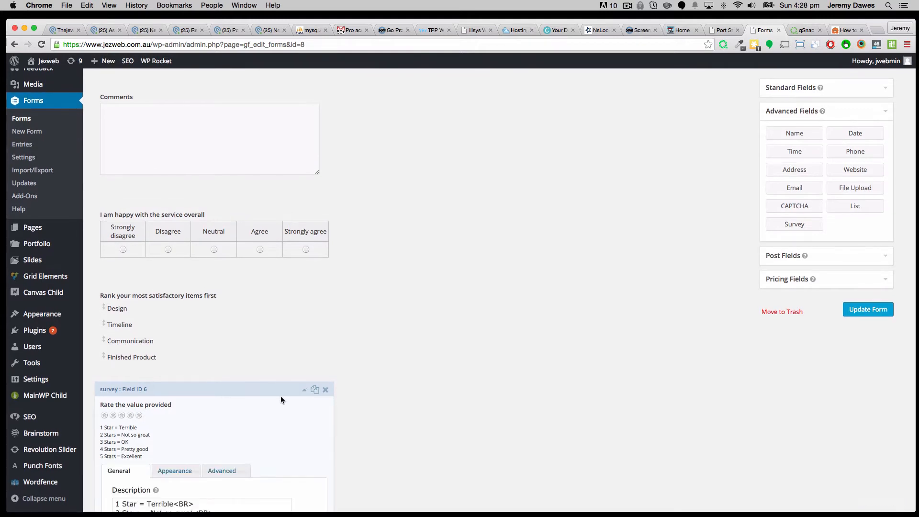
{"action": "scroll", "coordinate": [266, 383], "scroll_direction": "down", "scroll_amount": 5}
{"action": "scroll", "coordinate": [266, 383], "scroll_direction": "down", "scroll_amount": 5}
{"action": "scroll", "coordinate": [267, 383], "scroll_direction": "down", "scroll_amount": 3}
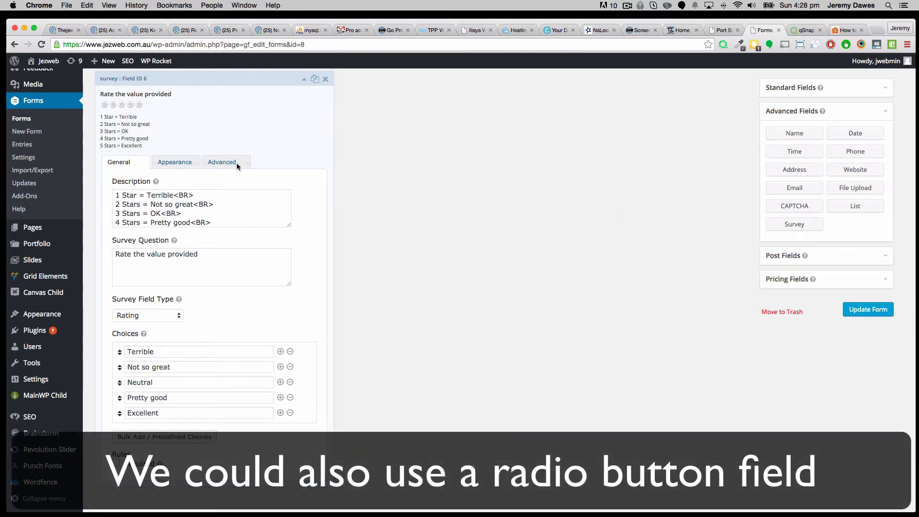
{"action": "scroll", "coordinate": [269, 327], "scroll_direction": "down", "scroll_amount": 2}
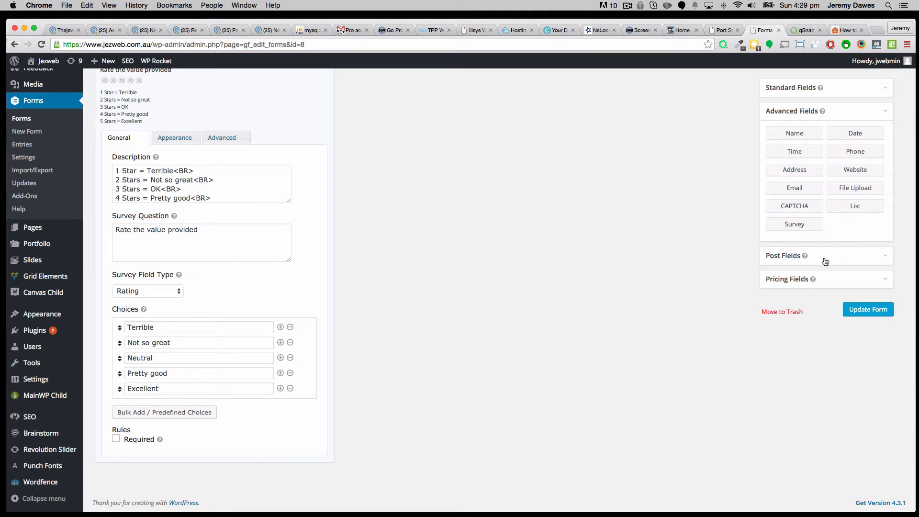
Add a Radio Buttons field from Standard Fields and select its Untitled label for renaming.
{"action": "left_click", "coordinate": [848, 256]}
{"action": "left_click", "coordinate": [833, 86]}
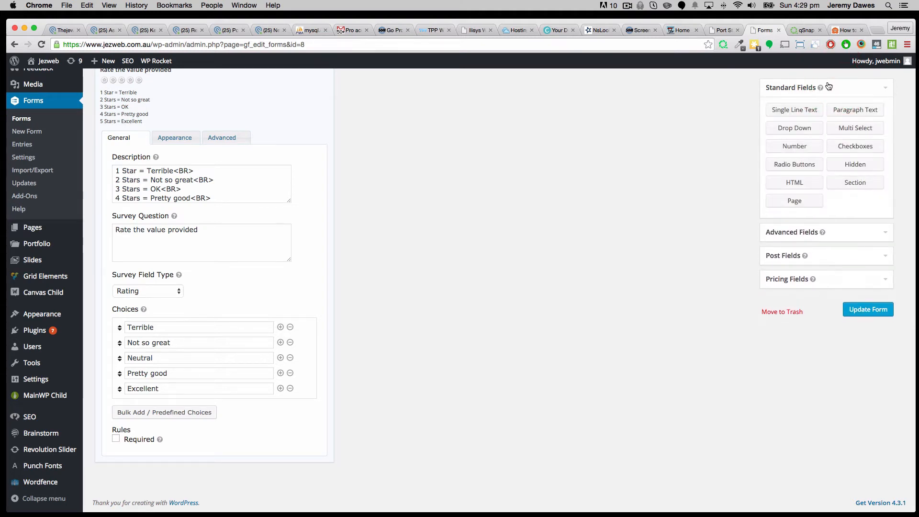
{"action": "left_click", "coordinate": [797, 167]}
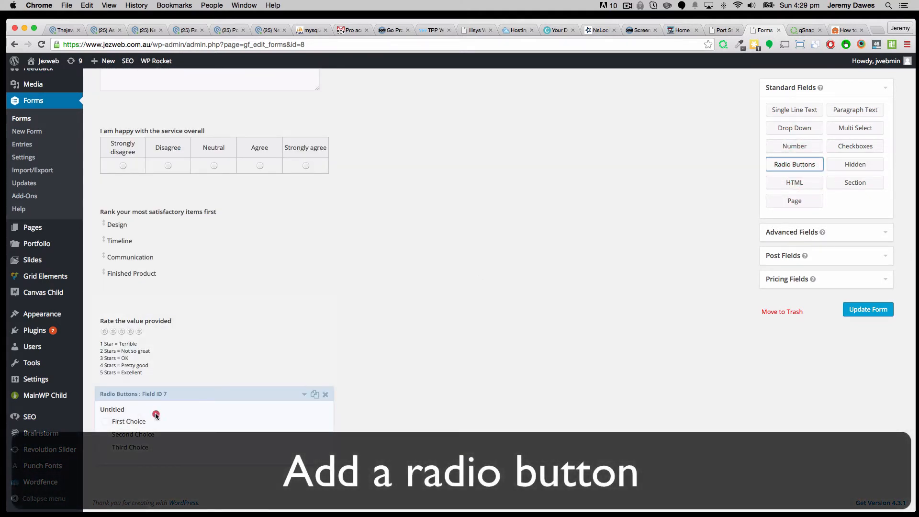
{"action": "left_click", "coordinate": [155, 413]}
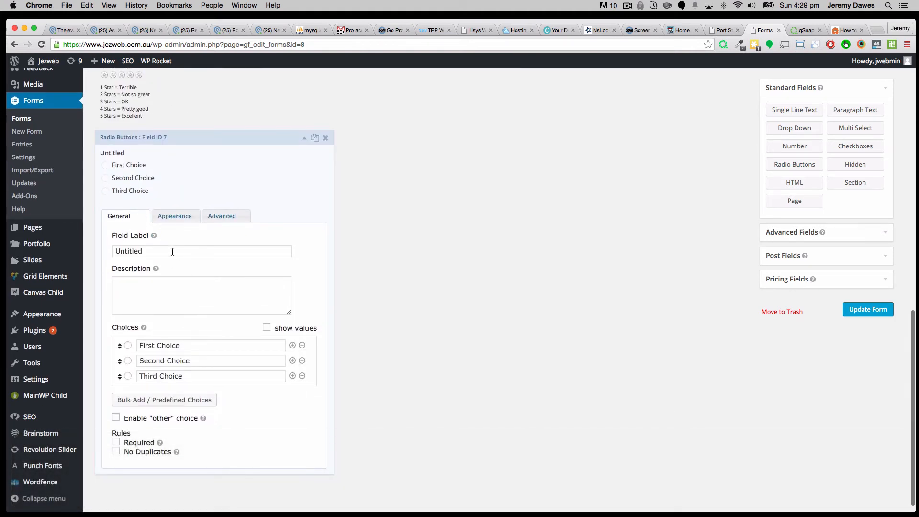
{"action": "double_click", "coordinate": [172, 251]}
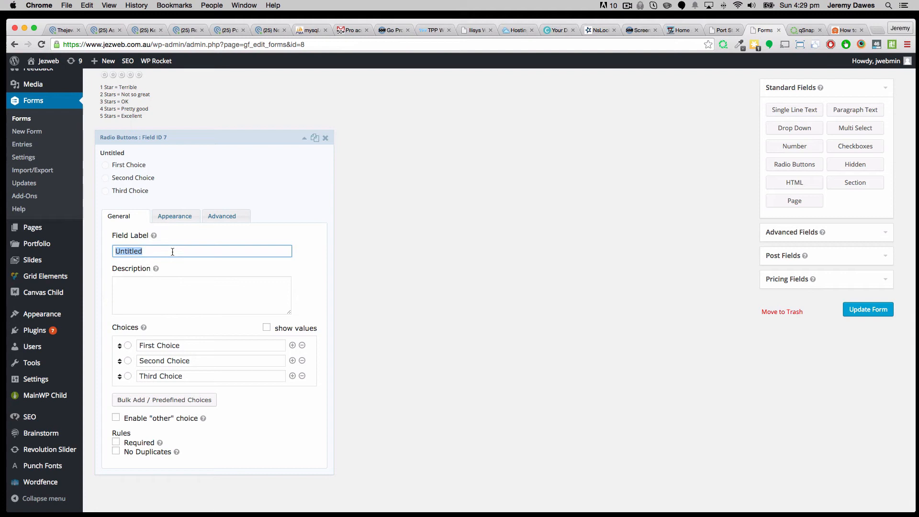
{"action": "type", "text": "How was the"}
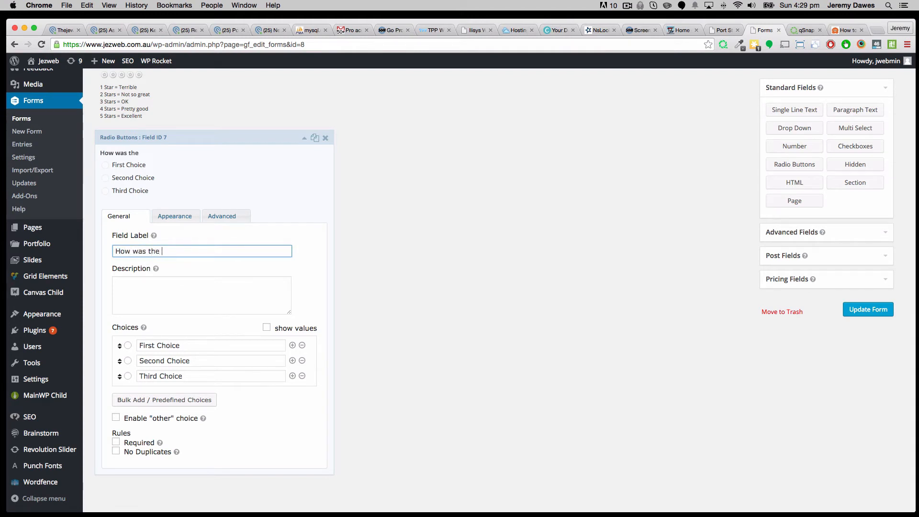
{"action": "type", "text": "service you received"}
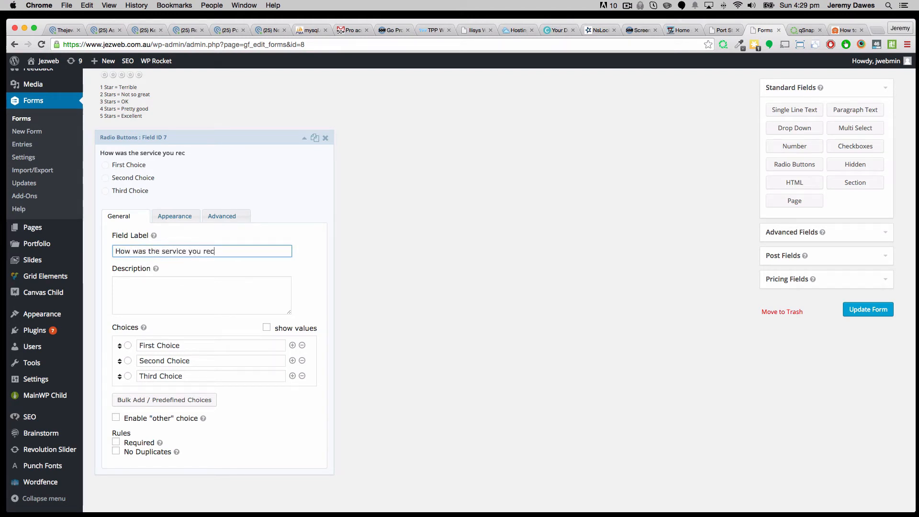
Set the first three choices to Poor, Average and Very Good.
{"action": "left_click", "coordinate": [195, 345]}
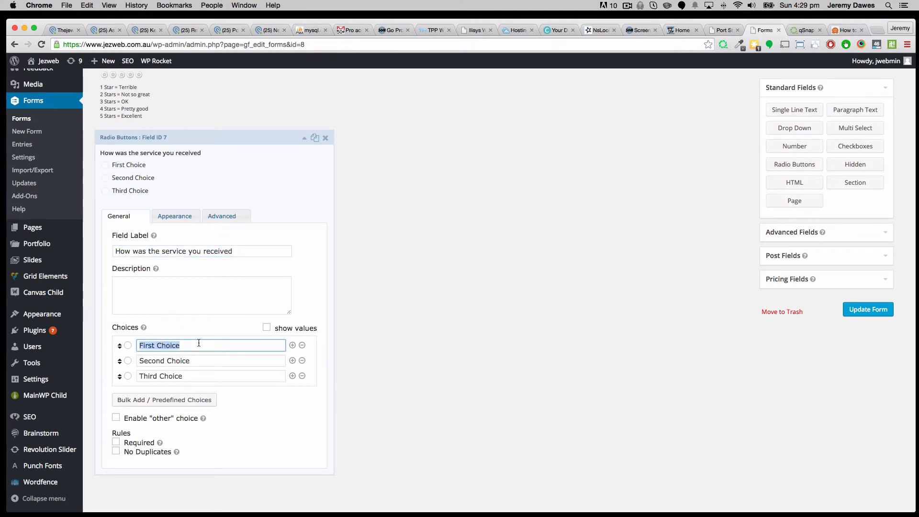
{"action": "type", "text": "Not"}
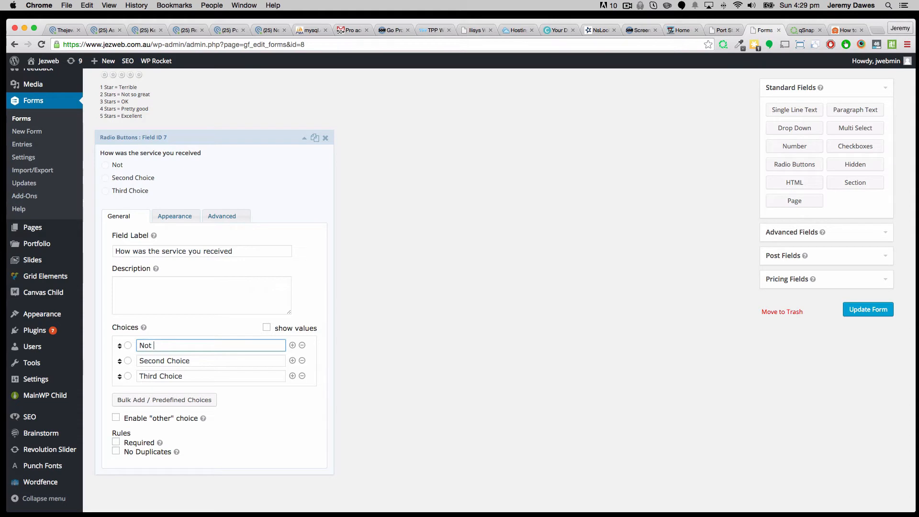
{"action": "key", "text": "BackSpace"}
{"action": "type", "text": "Poor"}
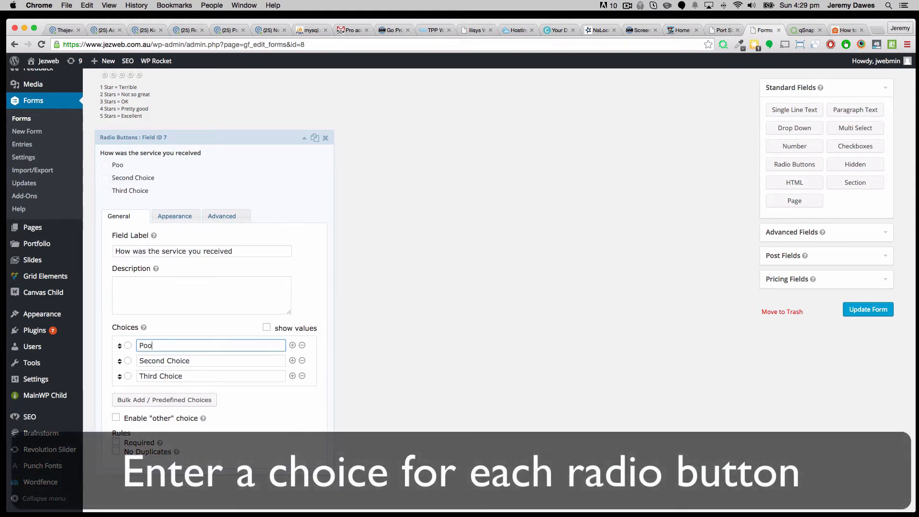
{"action": "key", "text": "Tab"}
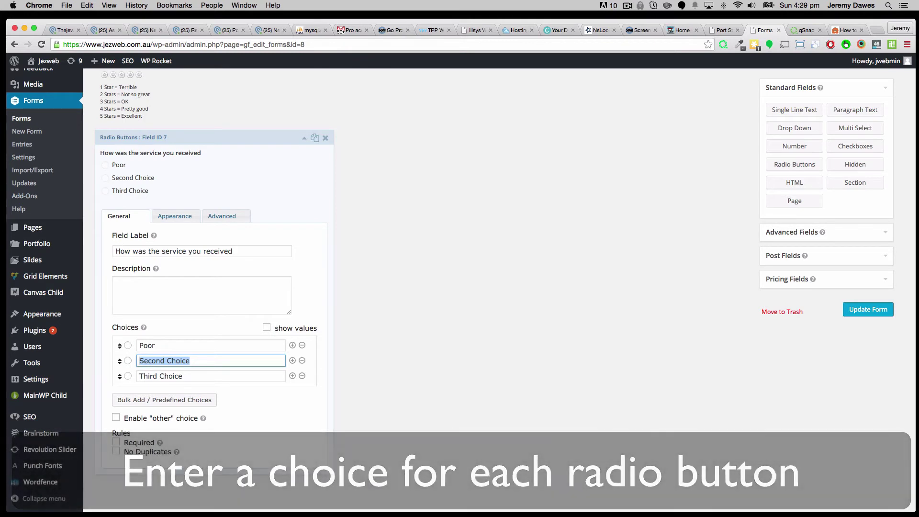
{"action": "type", "text": "Av"}
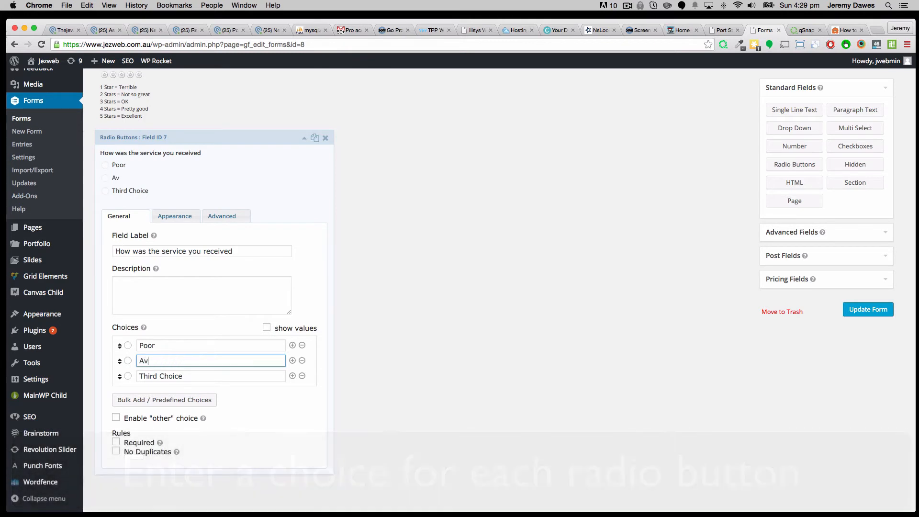
{"action": "type", "text": "erage"}
{"action": "key", "text": "Tab"}
{"action": "key", "text": "super+a"}
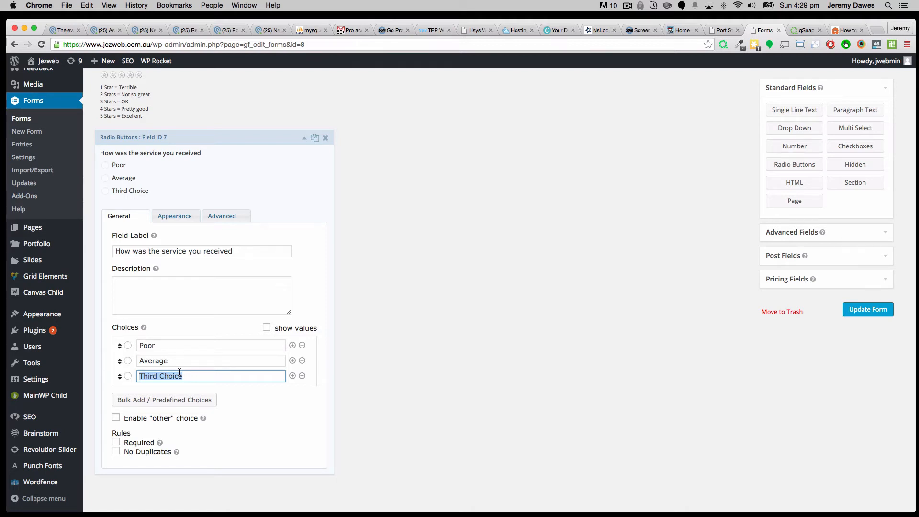
{"action": "type", "text": "Goo"}
{"action": "key", "text": "BackSpace"}
{"action": "key", "text": "BackSpace"}
{"action": "key", "text": "BackSpace"}
{"action": "type", "text": "Very g"}
{"action": "type", "text": "Goog"}
{"action": "key", "text": "BackSpace"}
{"action": "type", "text": "gd"}
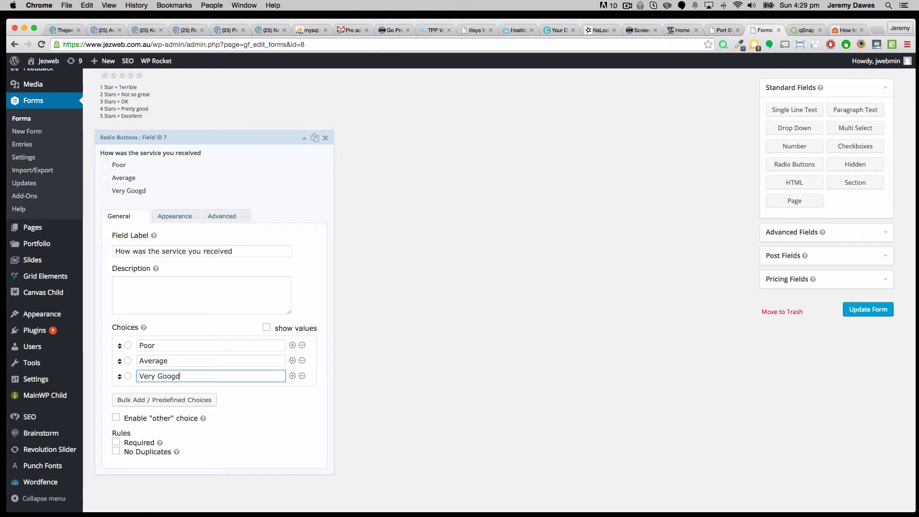
{"action": "key", "text": "BackSpace"}
{"action": "type", "text": "d"}
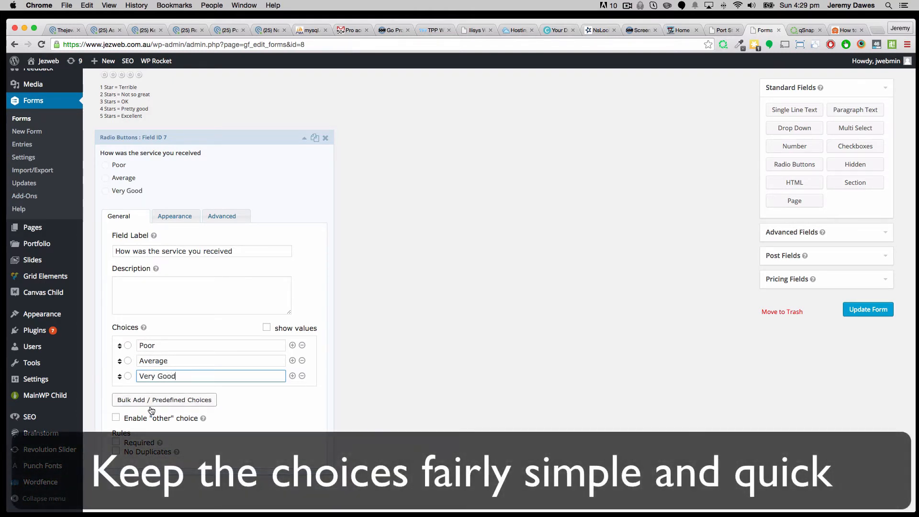
Add a fourth choice and enter Excellent.
{"action": "left_click", "coordinate": [292, 377]}
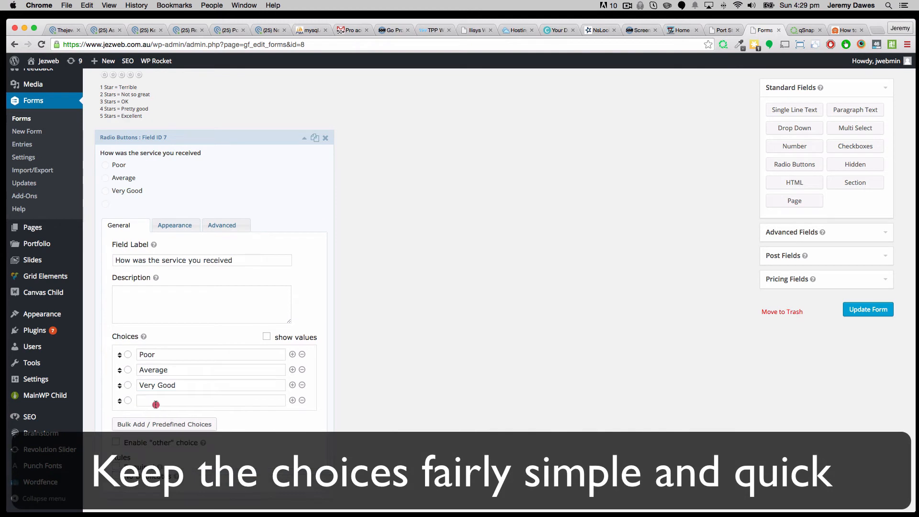
{"action": "left_click", "coordinate": [156, 405]}
{"action": "type", "text": "Exellen"}
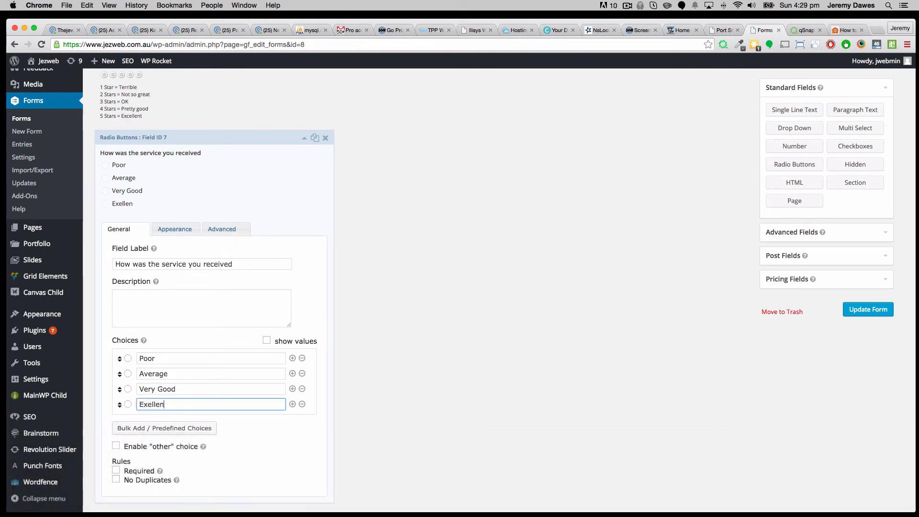
{"action": "key", "text": "BackSpace"}
{"action": "key", "text": "BackSpace"}
{"action": "key", "text": "BackSpace"}
{"action": "type", "text": "cellent"}
{"action": "scroll", "coordinate": [279, 201], "scroll_direction": "up", "scroll_amount": 10}
{"action": "scroll", "coordinate": [280, 202], "scroll_direction": "up", "scroll_amount": 3}
{"action": "scroll", "coordinate": [279, 201], "scroll_direction": "down", "scroll_amount": 12}
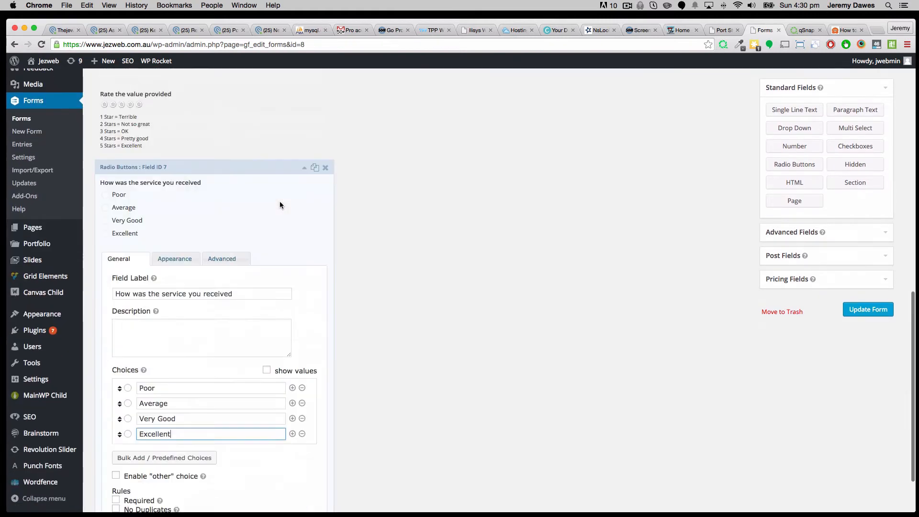
{"action": "scroll", "coordinate": [279, 202], "scroll_direction": "down", "scroll_amount": 5}
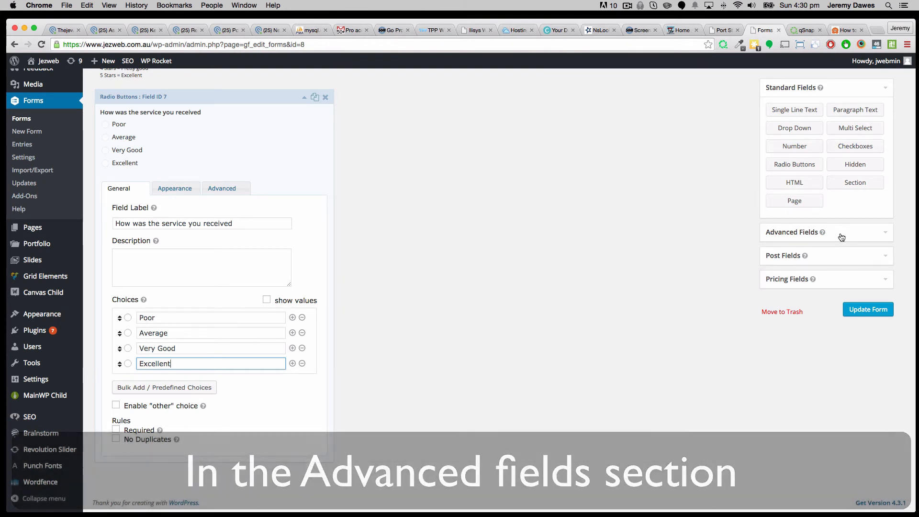
Expand the Advanced Fields section in the right sidebar.
{"action": "left_click", "coordinate": [842, 235]}
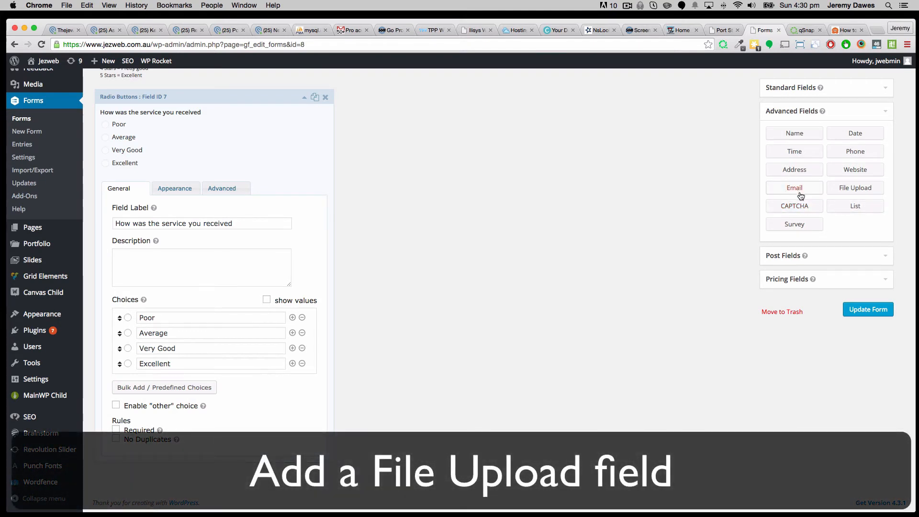
Add a File Upload field labelled 'Upload a photo of your product' allowing jpg,jpeg,png extensions.
{"action": "left_click", "coordinate": [858, 189]}
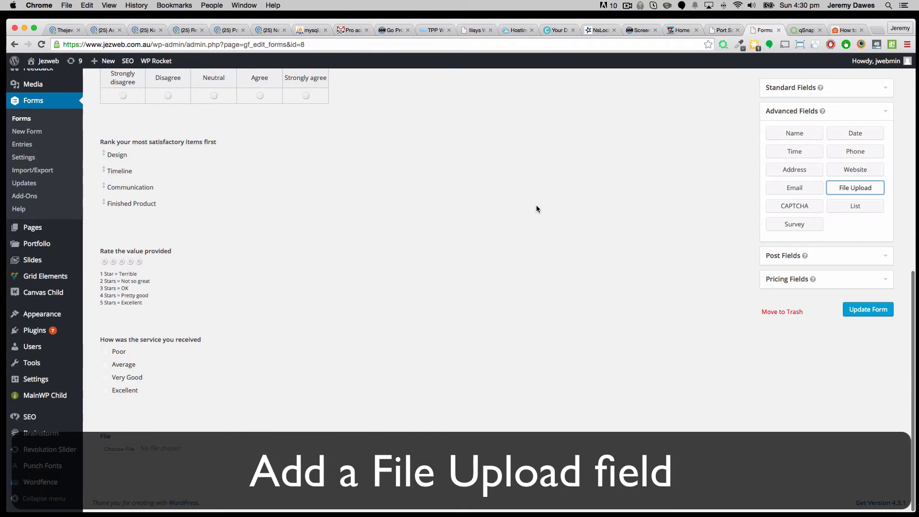
{"action": "left_click", "coordinate": [206, 422]}
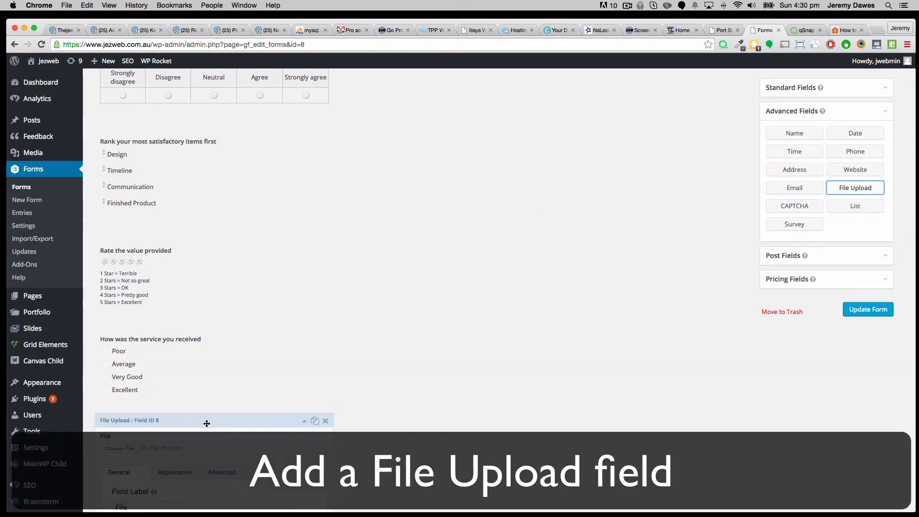
{"action": "double_click", "coordinate": [152, 254]}
{"action": "left_click", "coordinate": [153, 254]}
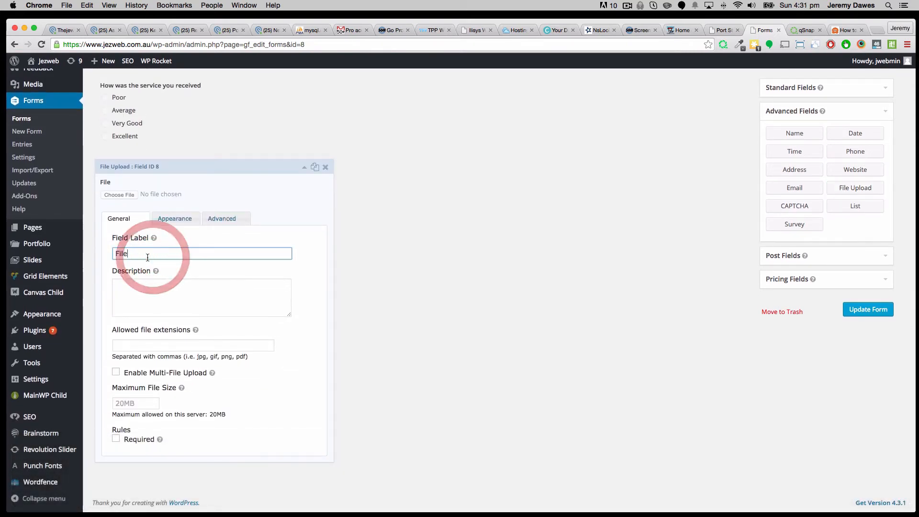
{"action": "type", "text": "Upload a"}
{"action": "key", "text": "super+a"}
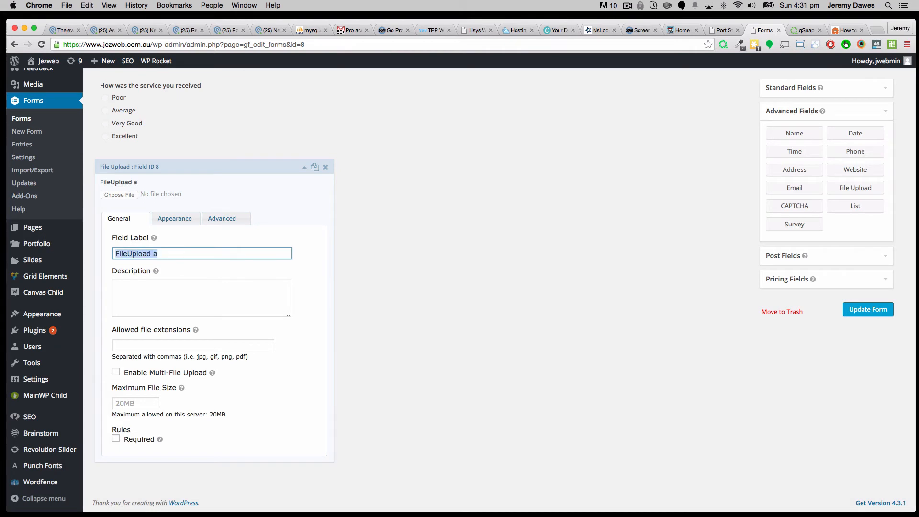
{"action": "type", "text": "Upload a pho"}
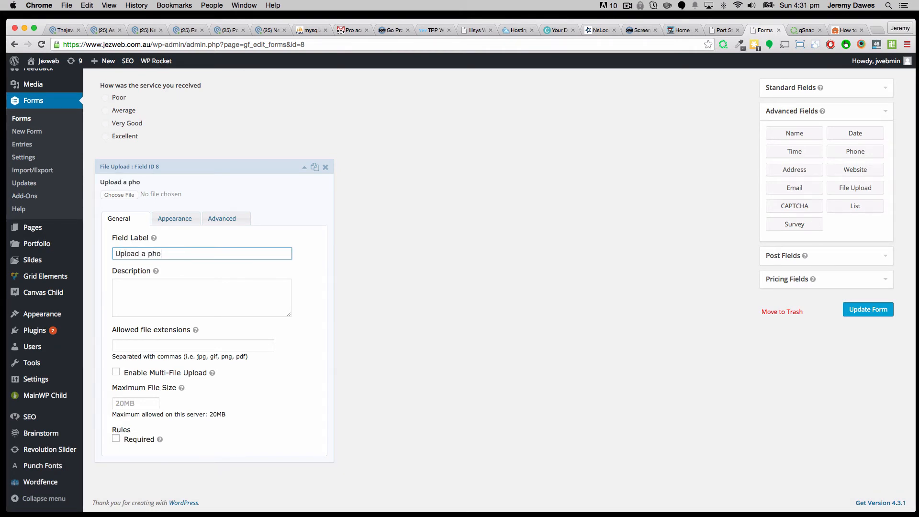
{"action": "type", "text": "to of your"}
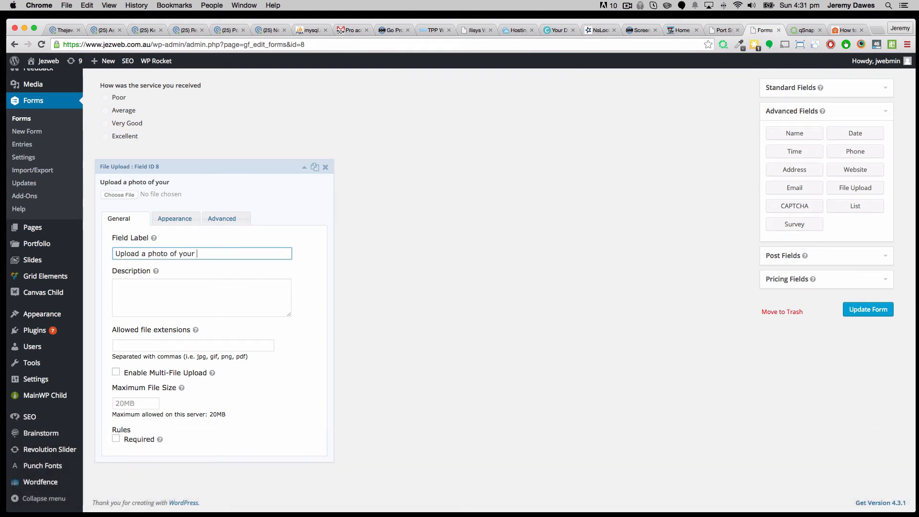
{"action": "type", "text": "pro"}
{"action": "type", "text": "duct"}
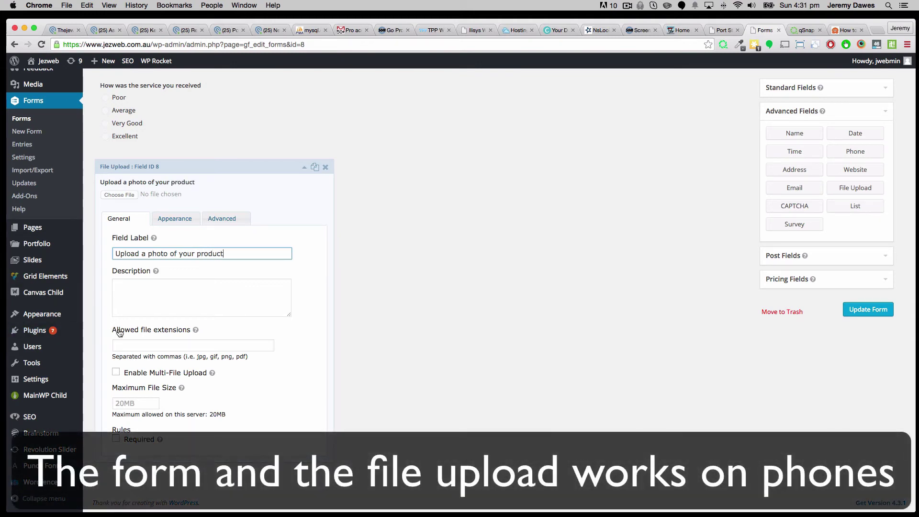
{"action": "left_click", "coordinate": [144, 343]}
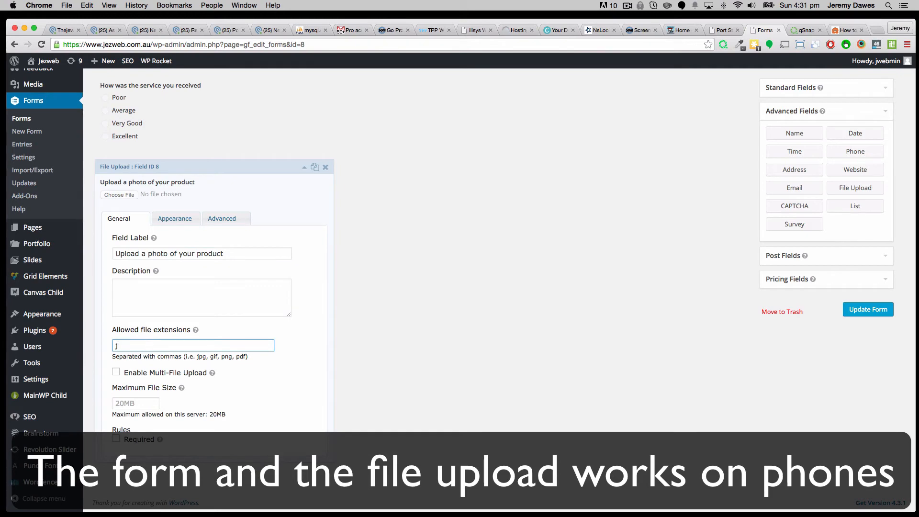
{"action": "type", "text": ","}
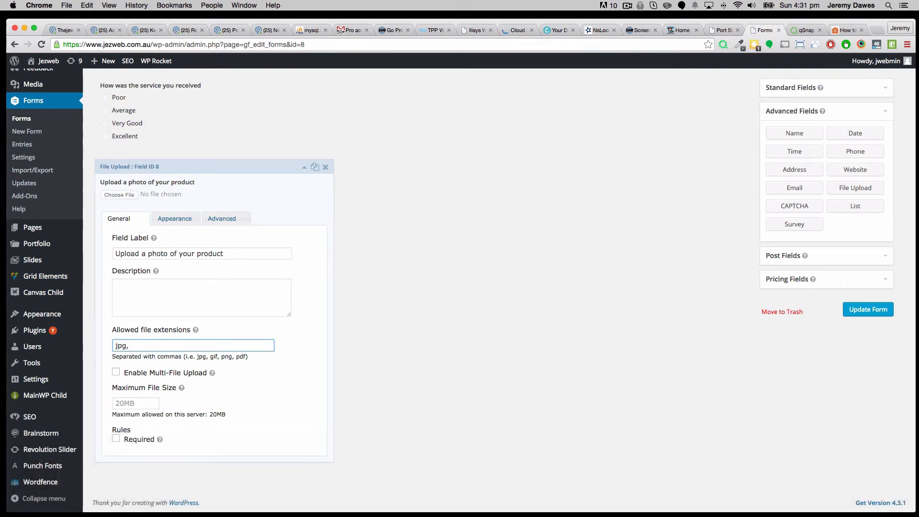
{"action": "type", "text": "jpeg"}
{"action": "type", "text": ","}
{"action": "type", "text": "png"}
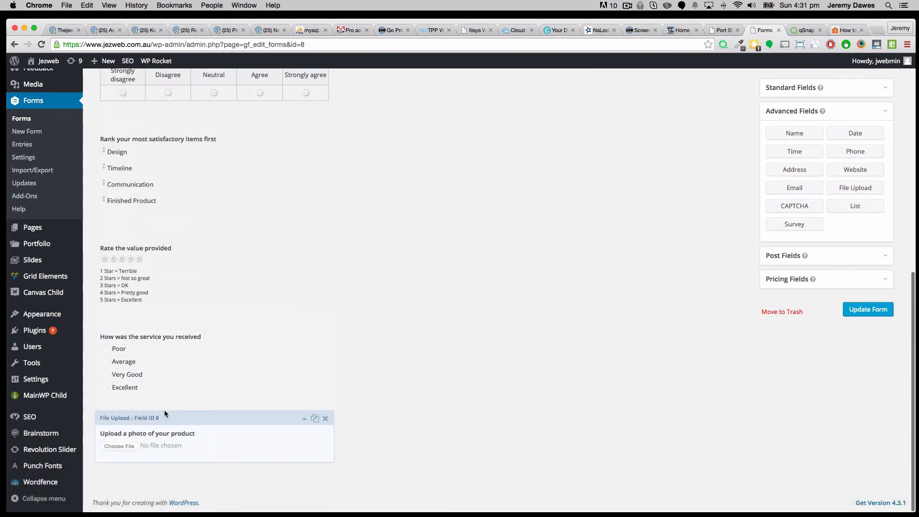
{"action": "scroll", "coordinate": [164, 411], "scroll_direction": "up", "scroll_amount": 1}
Relabel the upload field 'Upload photos of the finished product and yourself' and save via Update Form.
{"action": "left_click", "coordinate": [173, 416]}
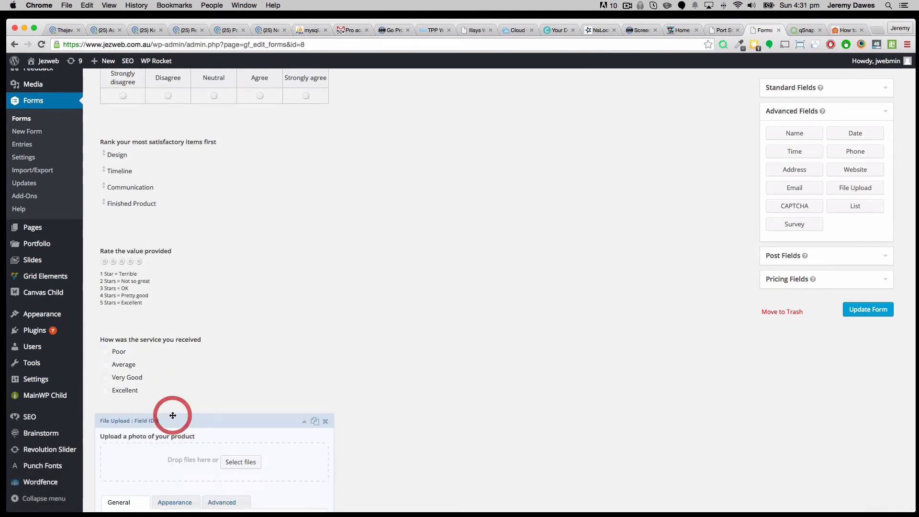
{"action": "scroll", "coordinate": [173, 359], "scroll_direction": "down", "scroll_amount": 5}
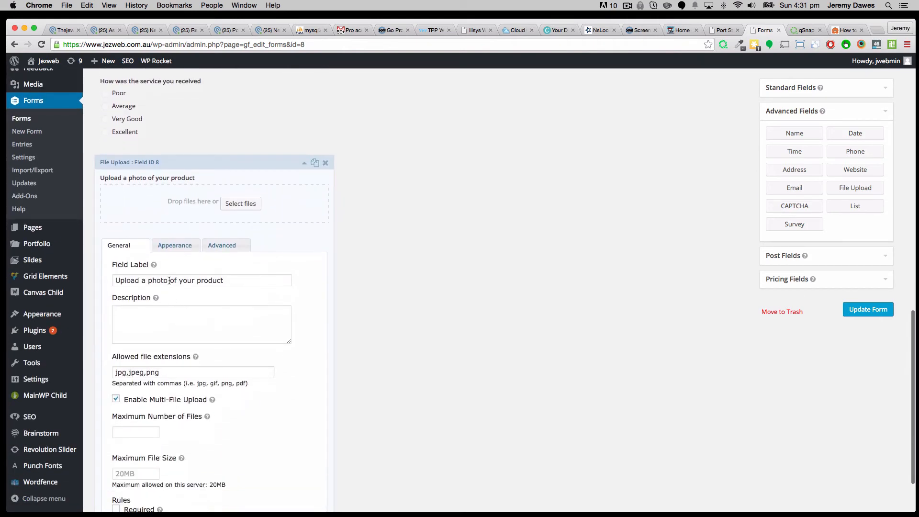
{"action": "left_click", "coordinate": [149, 281]}
{"action": "key", "text": "BackSpace"}
{"action": "key", "text": "BackSpace"}
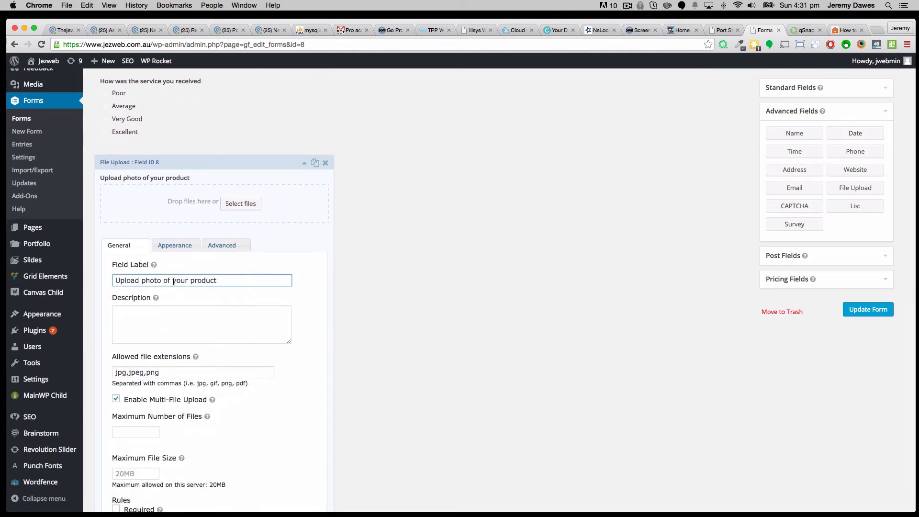
{"action": "left_click", "coordinate": [161, 279]}
{"action": "type", "text": "s"}
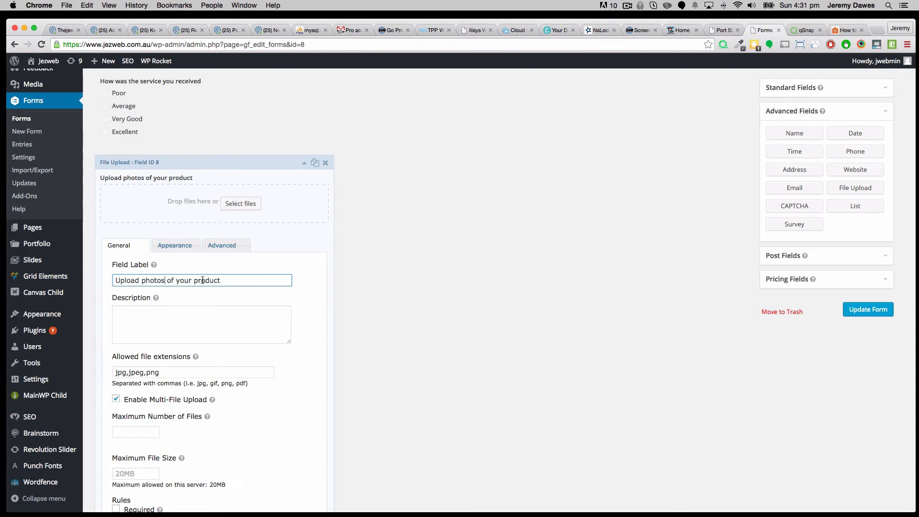
{"action": "double_click", "coordinate": [207, 280]}
{"action": "key", "text": "BackSpace"}
{"action": "key", "text": "BackSpace"}
{"action": "key", "text": "BackSpace"}
{"action": "type", "text": "the "}
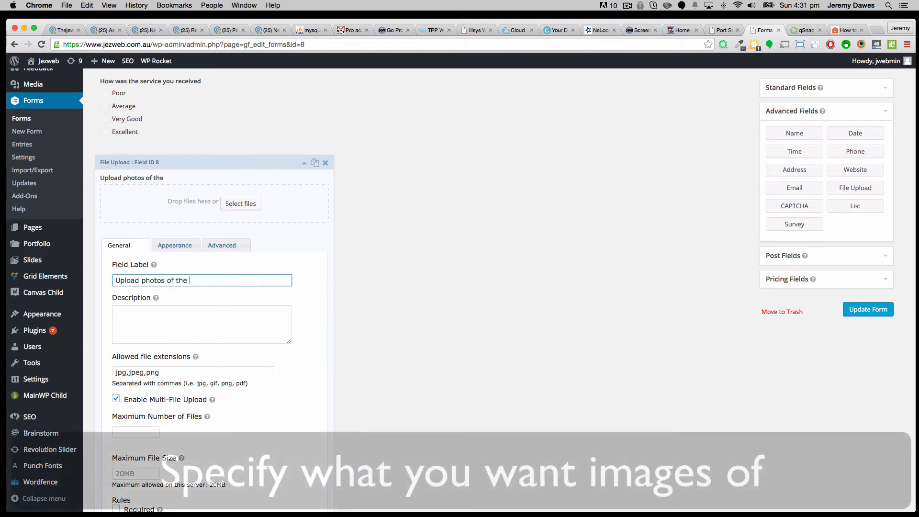
{"action": "type", "text": "fini"}
{"action": "type", "text": "shed product"}
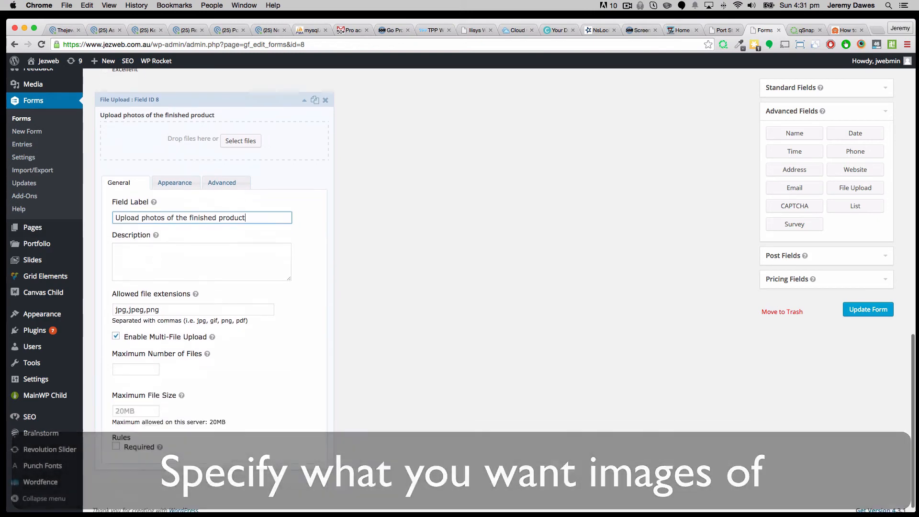
{"action": "scroll", "coordinate": [431, 287], "scroll_direction": "down", "scroll_amount": 3}
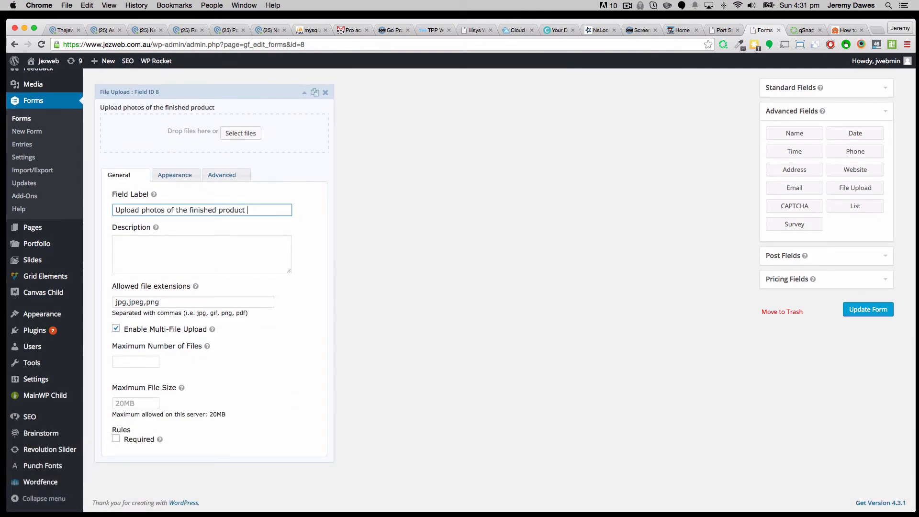
{"action": "key", "text": "BackSpace"}
{"action": "type", "text": "and you"}
{"action": "type", "text": "rself"}
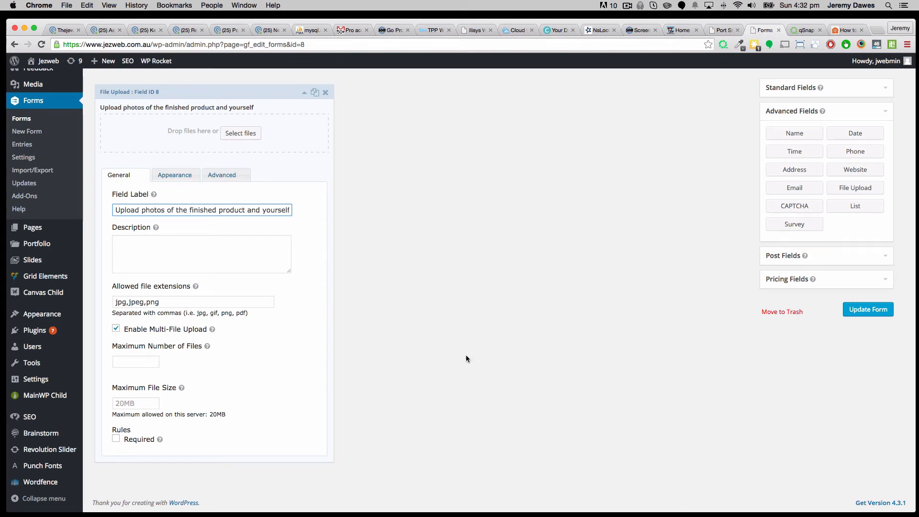
{"action": "left_click", "coordinate": [862, 311]}
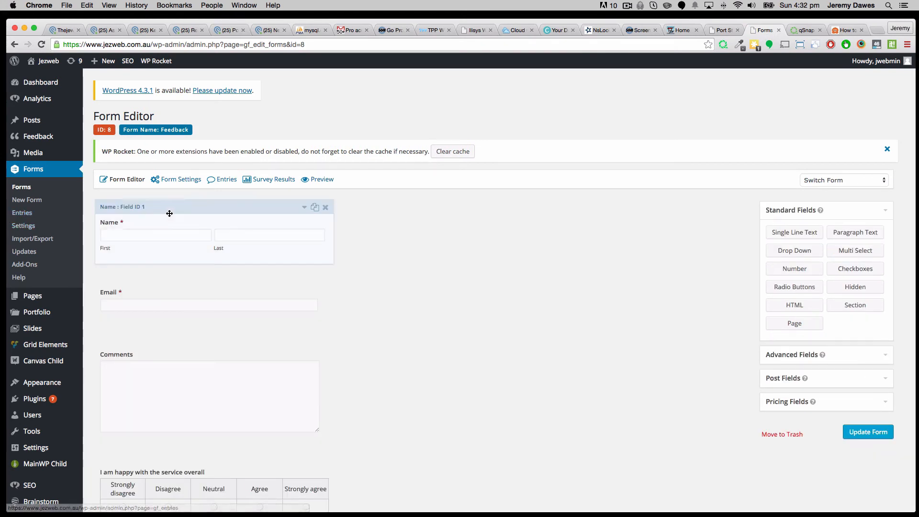
Go to All Pages and open the Feedback draft for editing.
{"action": "left_click", "coordinate": [29, 296]}
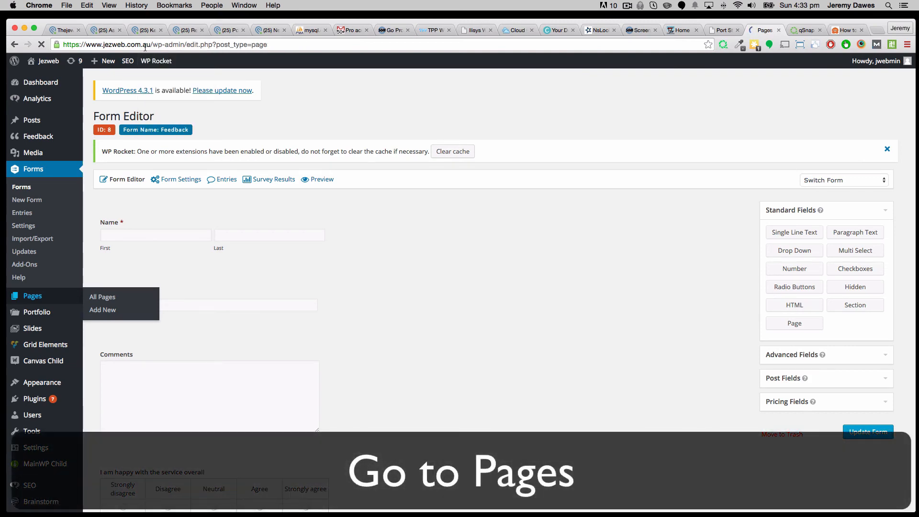
{"action": "scroll", "coordinate": [160, 379], "scroll_direction": "down", "scroll_amount": 5}
{"action": "scroll", "coordinate": [160, 379], "scroll_direction": "down", "scroll_amount": 8}
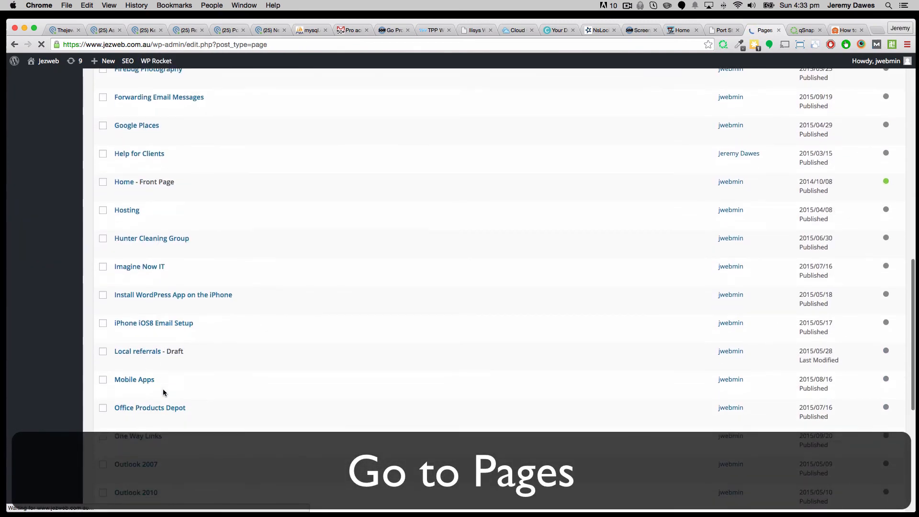
{"action": "scroll", "coordinate": [160, 379], "scroll_direction": "down", "scroll_amount": 2}
{"action": "scroll", "coordinate": [160, 380], "scroll_direction": "up", "scroll_amount": 10}
{"action": "mouse_move", "coordinate": [215, 307]}
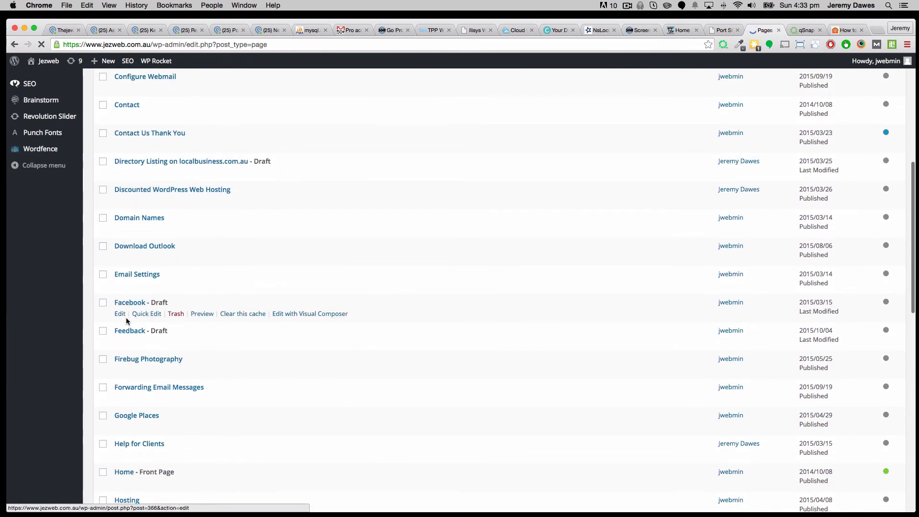
{"action": "scroll", "coordinate": [125, 337], "scroll_direction": "up", "scroll_amount": 1}
{"action": "left_click", "coordinate": [130, 343]}
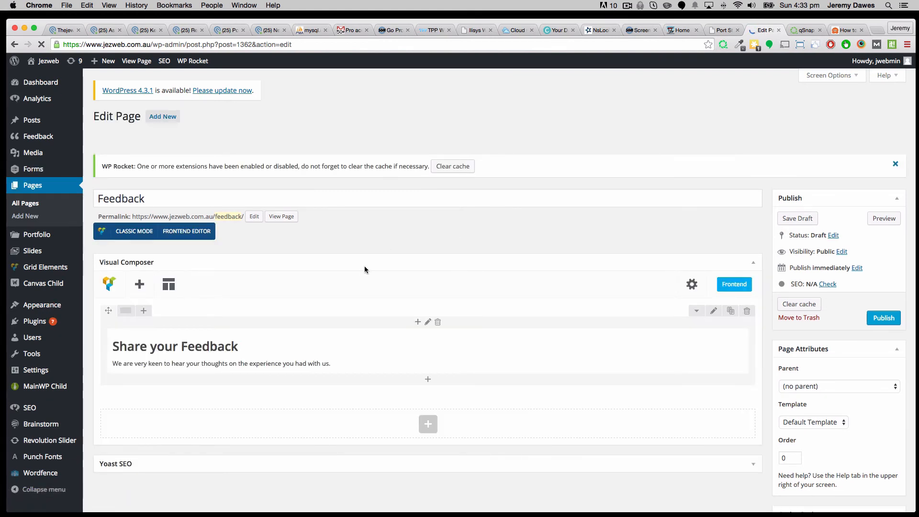
{"action": "scroll", "coordinate": [364, 266], "scroll_direction": "down", "scroll_amount": 2}
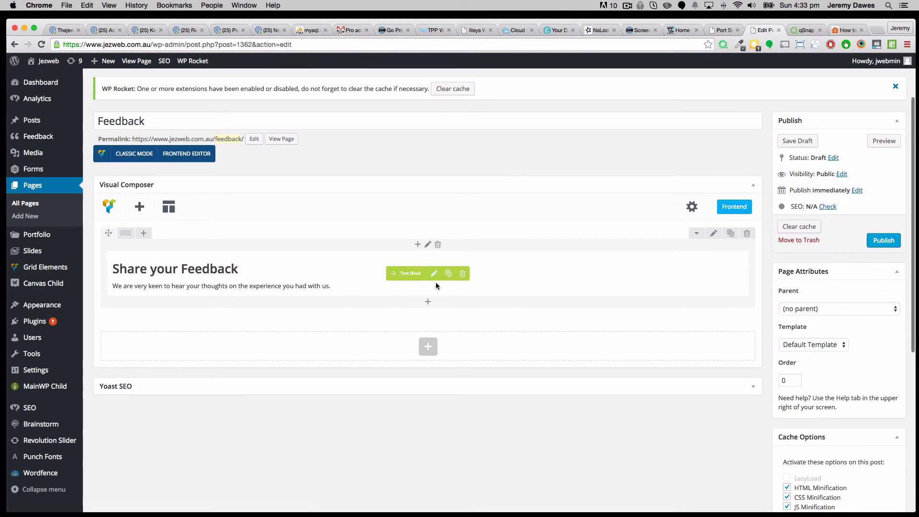
{"action": "mouse_move", "coordinate": [126, 310]}
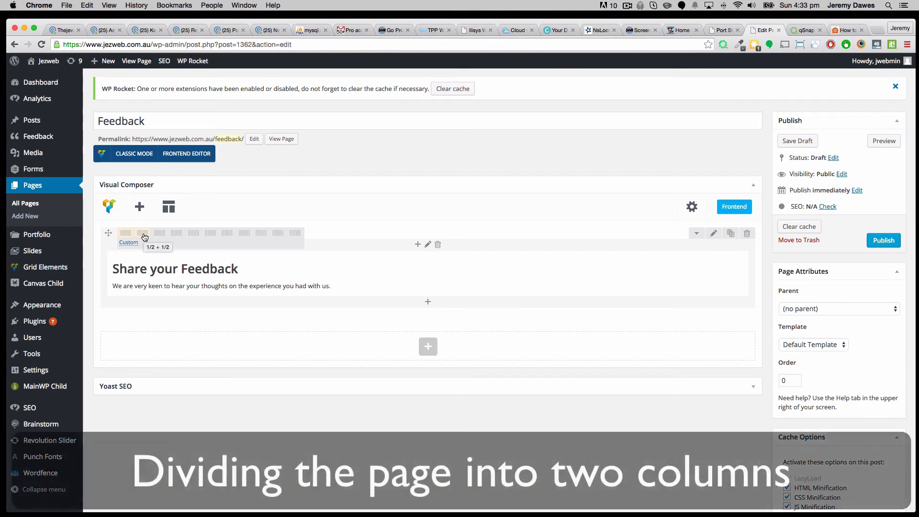
Split the row into 1/2 + 1/2 columns and bring up the Add Element chooser.
{"action": "left_click", "coordinate": [144, 238]}
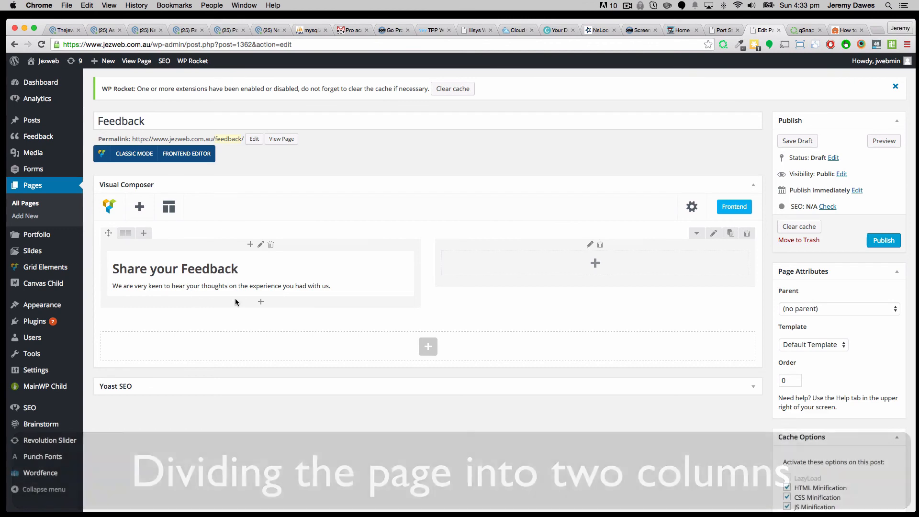
{"action": "left_click", "coordinate": [261, 305]}
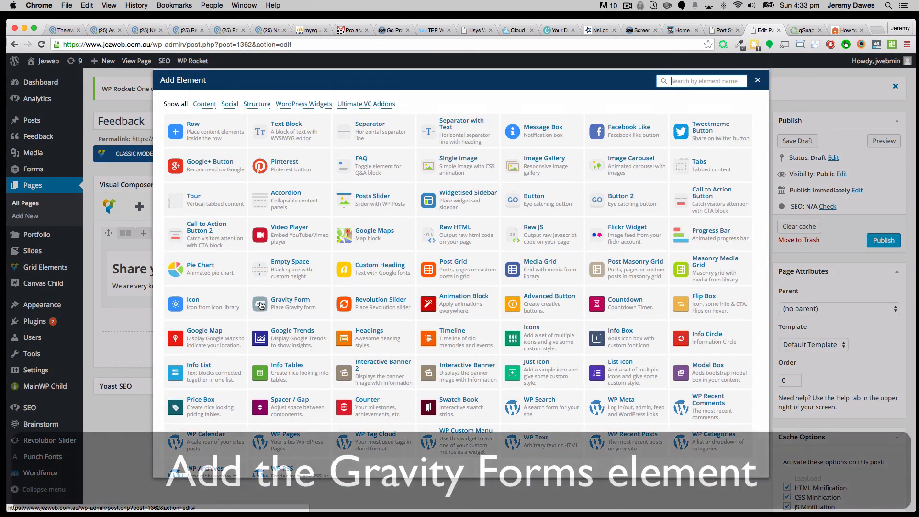
Insert a Gravity Form element showing the Feedback form and publish the page.
{"action": "left_click", "coordinate": [304, 304]}
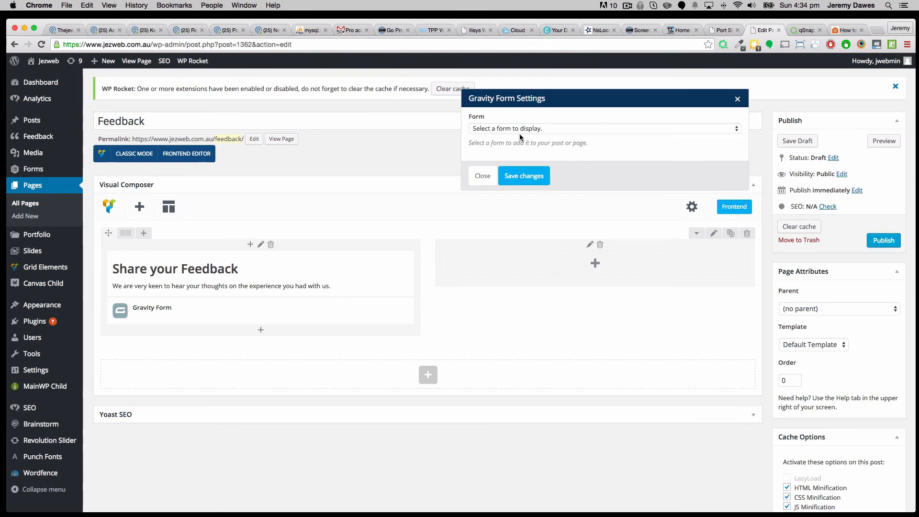
{"action": "left_click", "coordinate": [538, 128]}
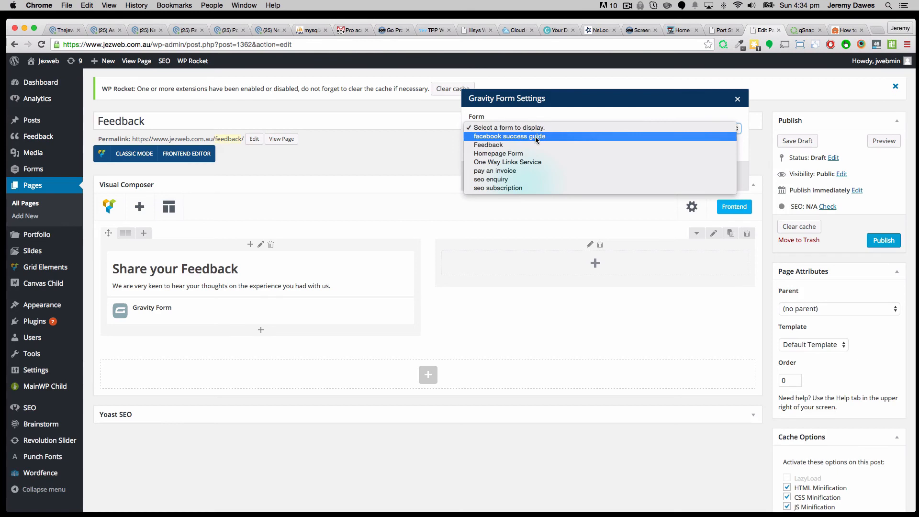
{"action": "left_click", "coordinate": [534, 148]}
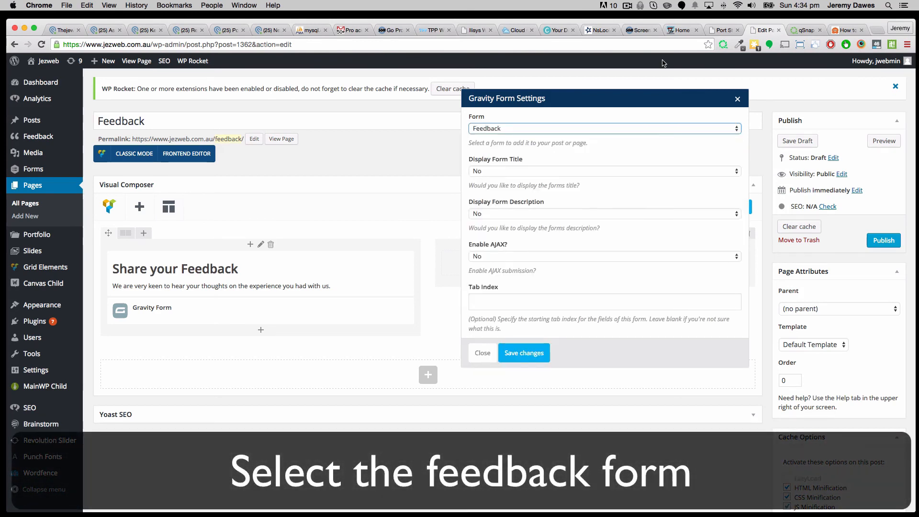
{"action": "left_click", "coordinate": [523, 353]}
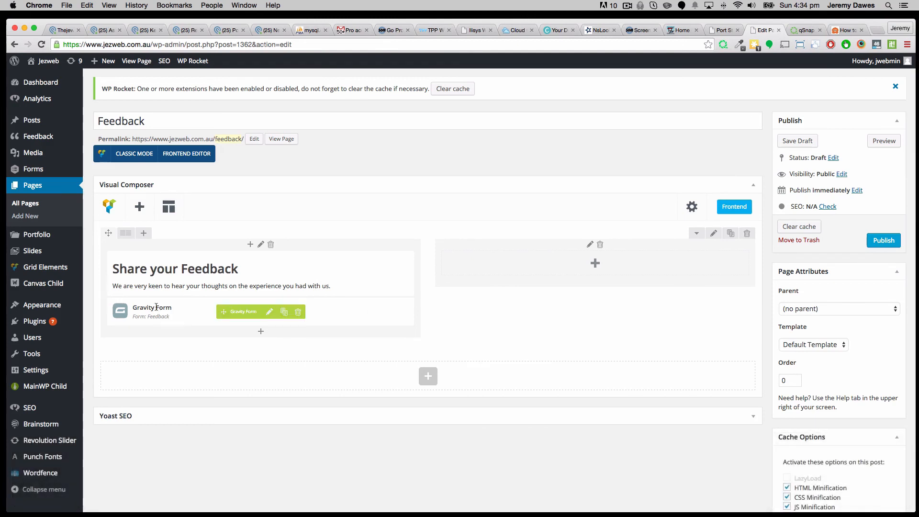
{"action": "left_click", "coordinate": [880, 244]}
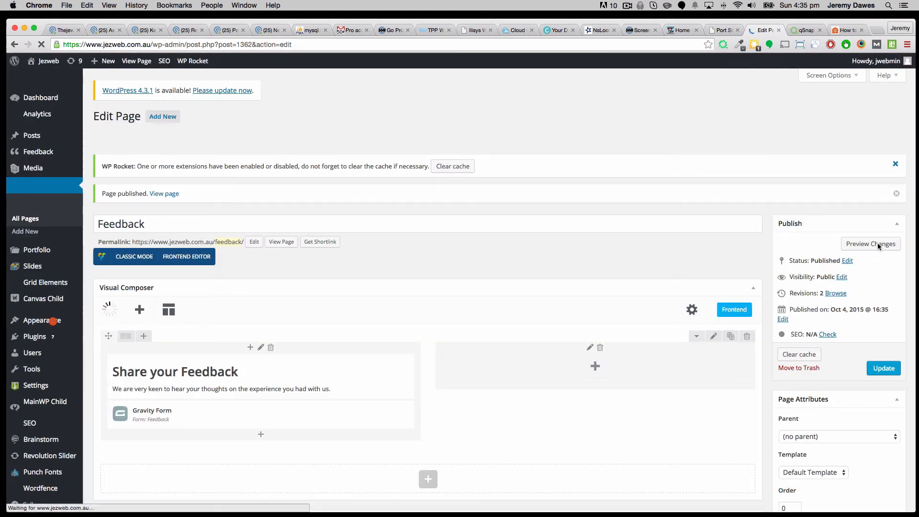
View the published Feedback page on the live site.
{"action": "left_click", "coordinate": [281, 245]}
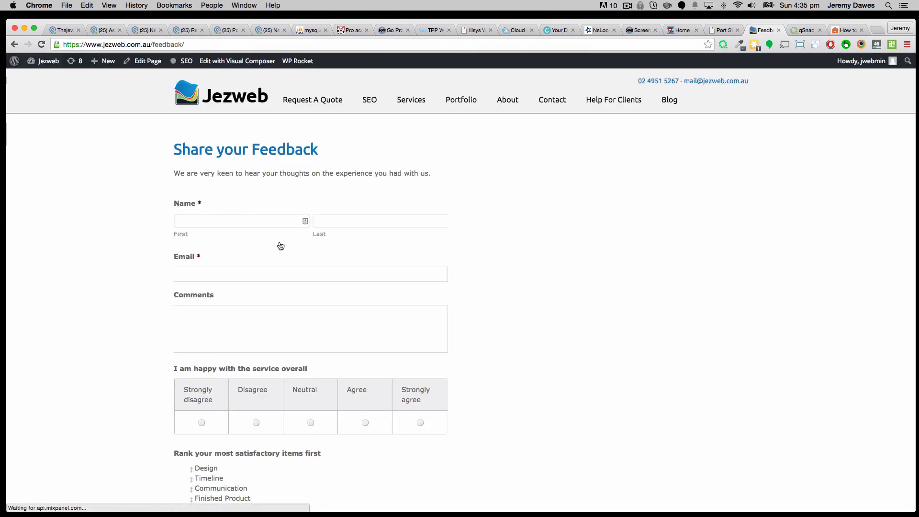
Fill in the first name, last name, email address and a comment in the Feedback form.
{"action": "left_click", "coordinate": [221, 220]}
{"action": "type", "text": "Jeremy"}
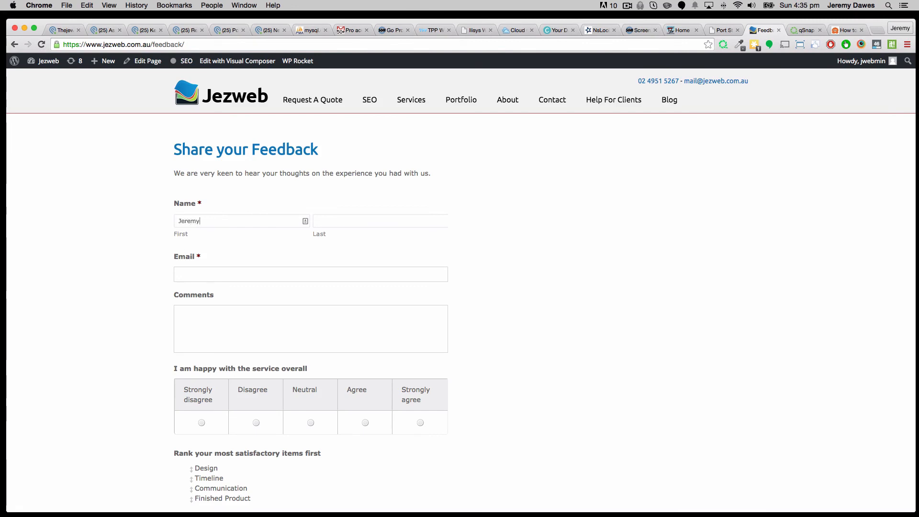
{"action": "key", "text": "Tab"}
{"action": "type", "text": "a"}
{"action": "key", "text": "BackSpace"}
{"action": "key", "text": "BackSpace"}
{"action": "key", "text": "Tab"}
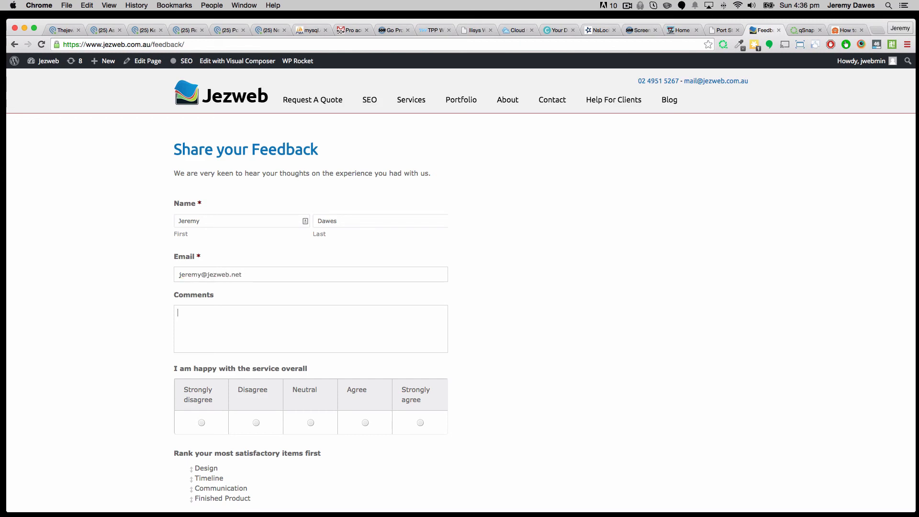
{"action": "type", "text": "this is a comment"}
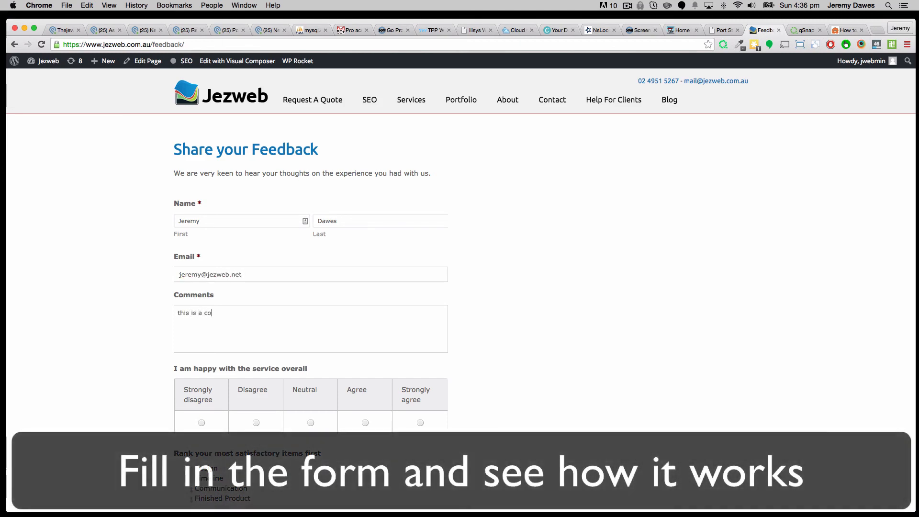
Answer Neutral on overall service, rank Finished Product second, give five stars and rate service Very Good.
{"action": "left_click", "coordinate": [201, 423]}
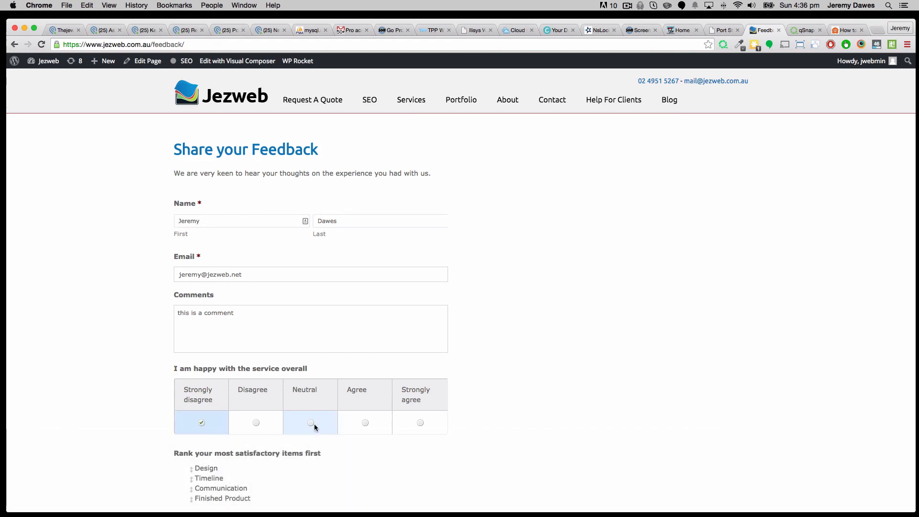
{"action": "left_click", "coordinate": [311, 424]}
{"action": "scroll", "coordinate": [444, 369], "scroll_direction": "down", "scroll_amount": 4}
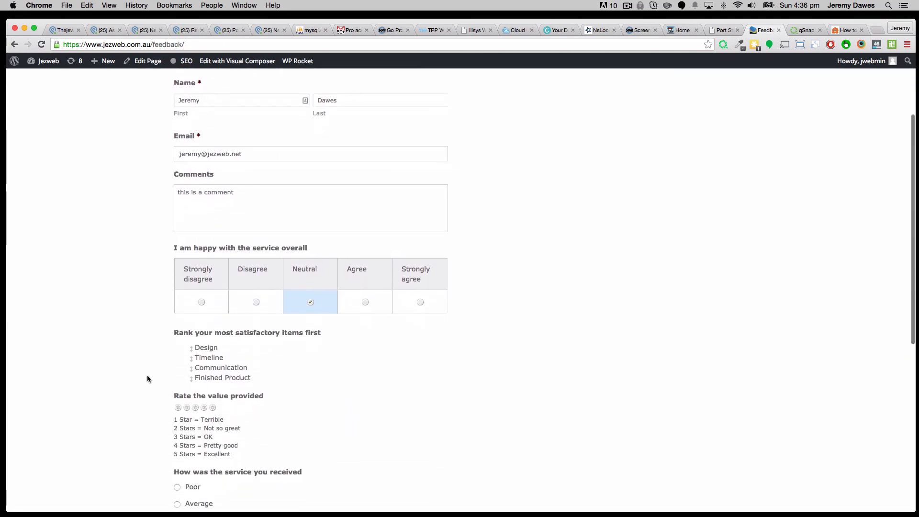
{"action": "left_click_drag", "start_coordinate": [218, 368], "coordinate": [219, 357]}
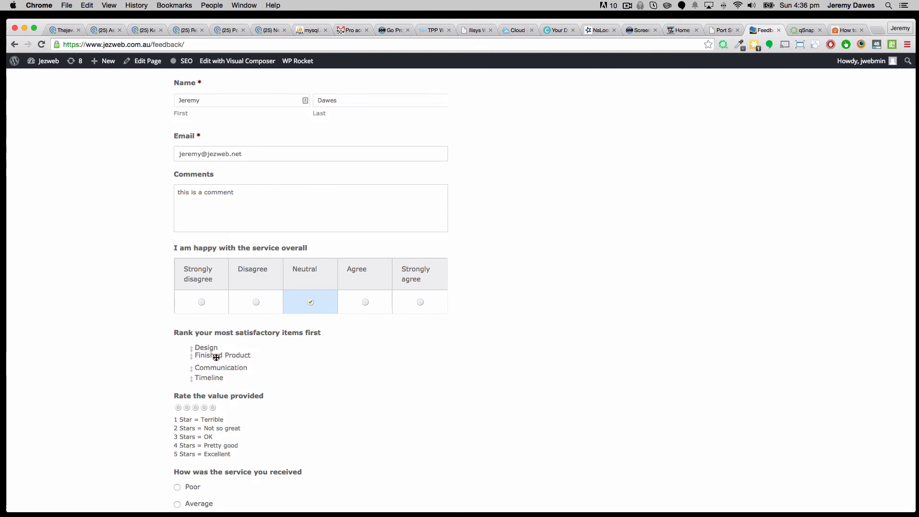
{"action": "left_click", "coordinate": [213, 408]}
{"action": "scroll", "coordinate": [425, 393], "scroll_direction": "down", "scroll_amount": 3}
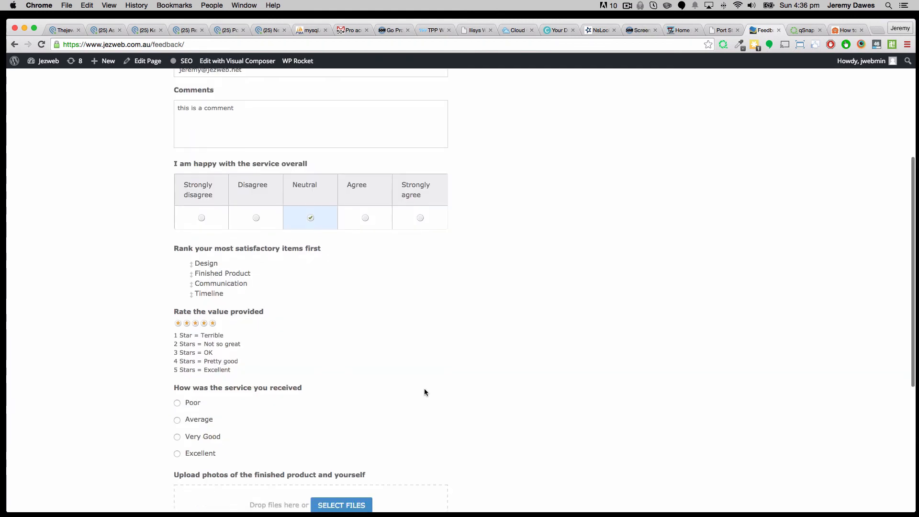
{"action": "left_click", "coordinate": [177, 433]}
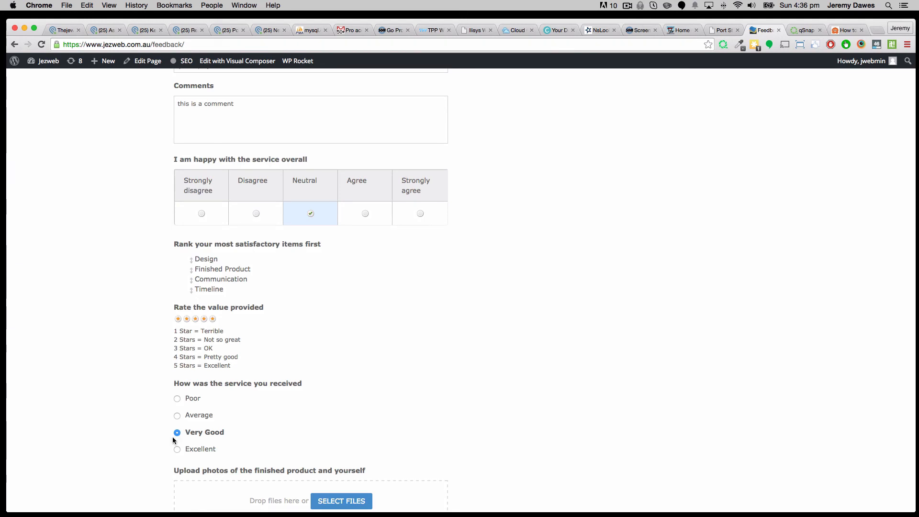
{"action": "scroll", "coordinate": [345, 413], "scroll_direction": "down", "scroll_amount": 2}
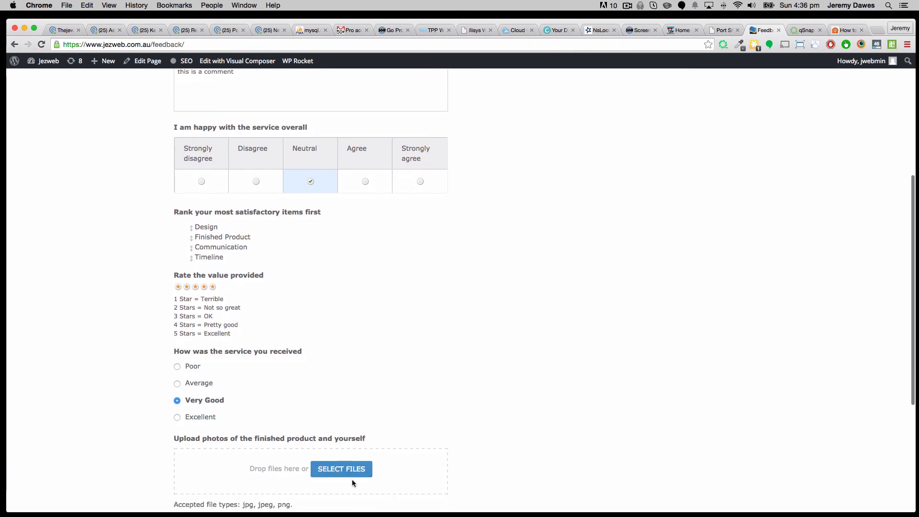
{"action": "scroll", "coordinate": [393, 452], "scroll_direction": "down", "scroll_amount": 3}
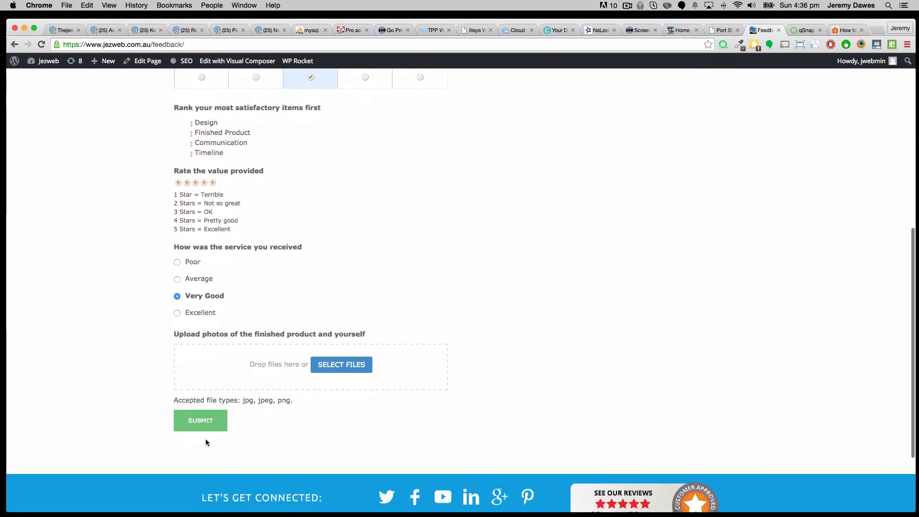
{"action": "scroll", "coordinate": [297, 418], "scroll_direction": "up", "scroll_amount": 2}
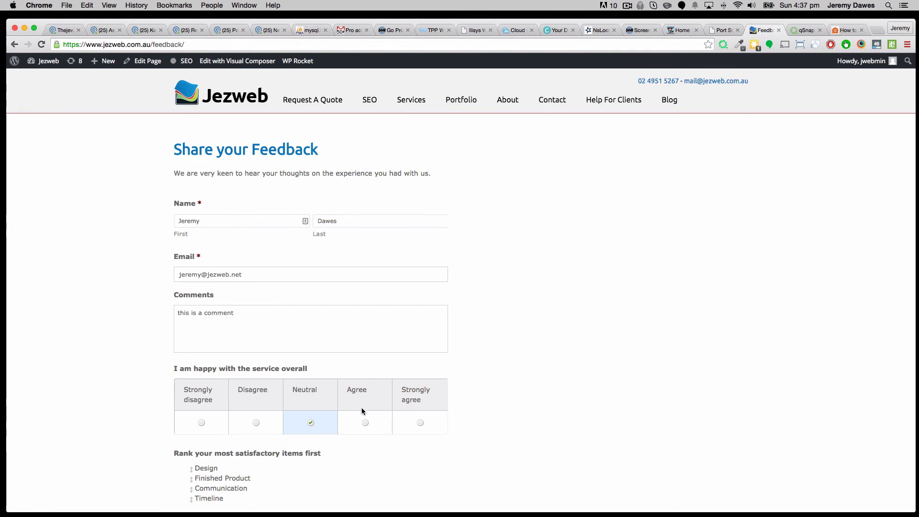
{"action": "scroll", "coordinate": [362, 408], "scroll_direction": "down", "scroll_amount": 5}
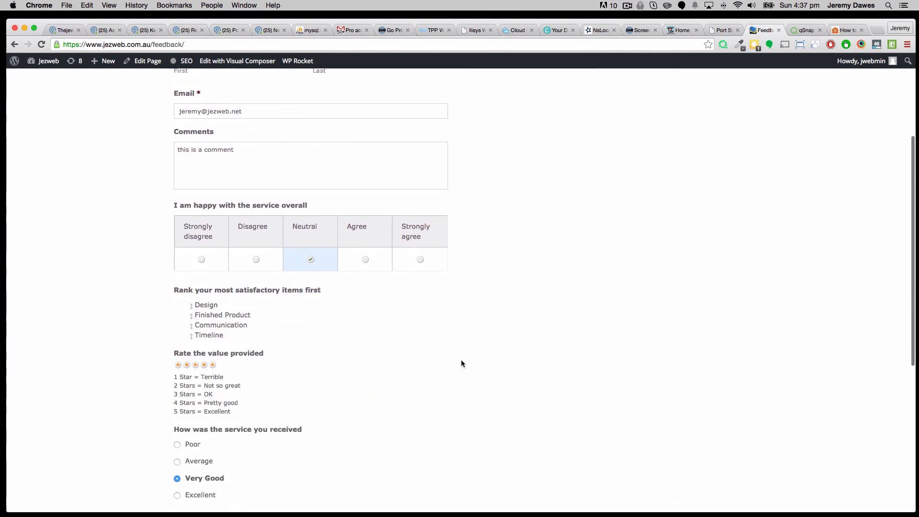
{"action": "scroll", "coordinate": [461, 361], "scroll_direction": "up", "scroll_amount": 5}
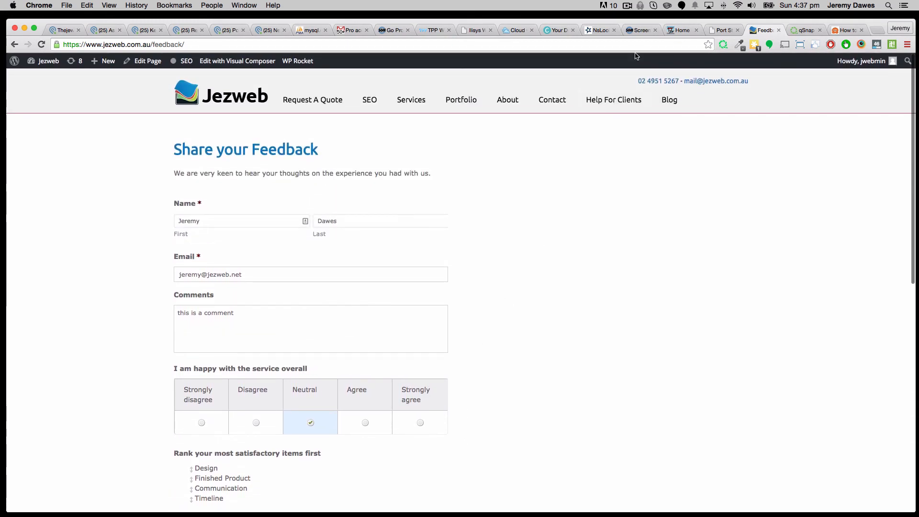